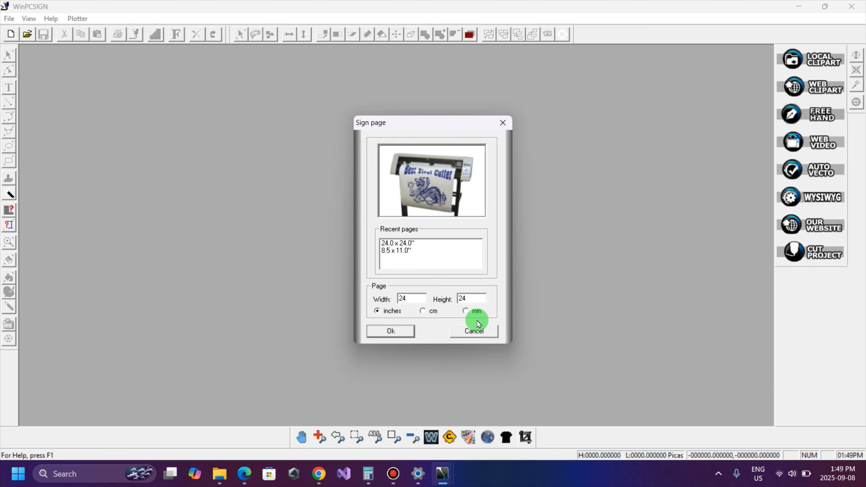
Create a 24 by 24 inch sign page and place the text TEAM WOLF in its upper-left area
click(391, 333)
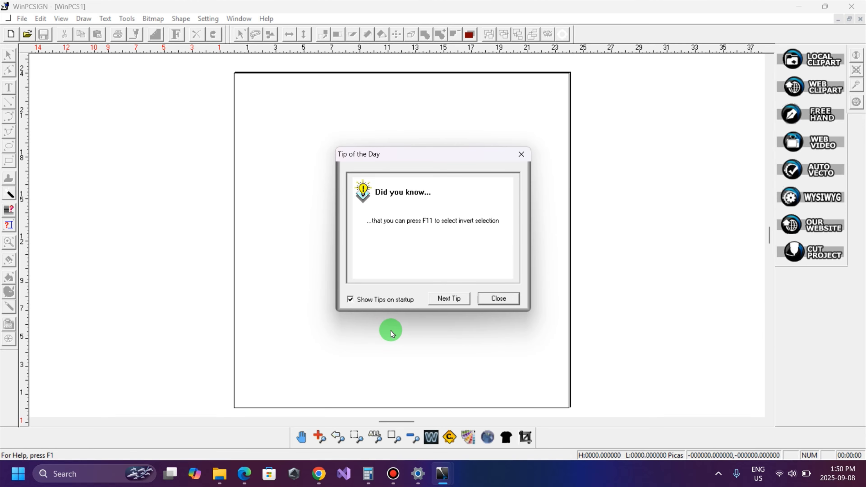
click(498, 299)
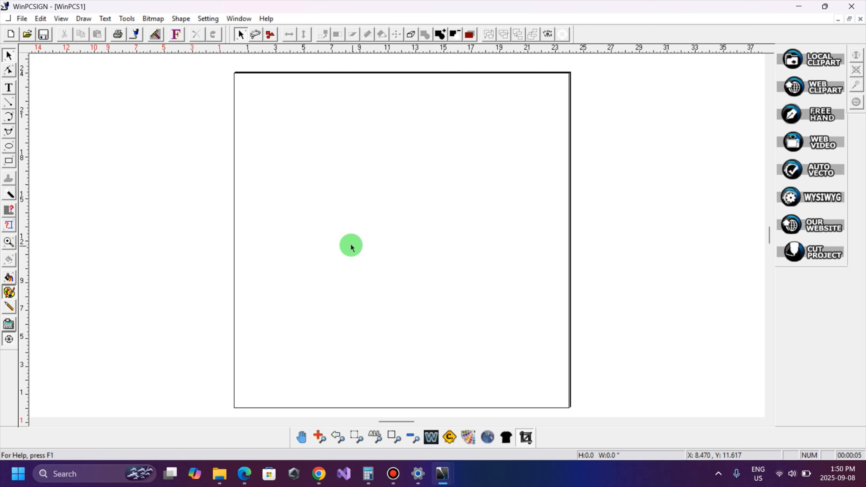
click(10, 90)
click(295, 153)
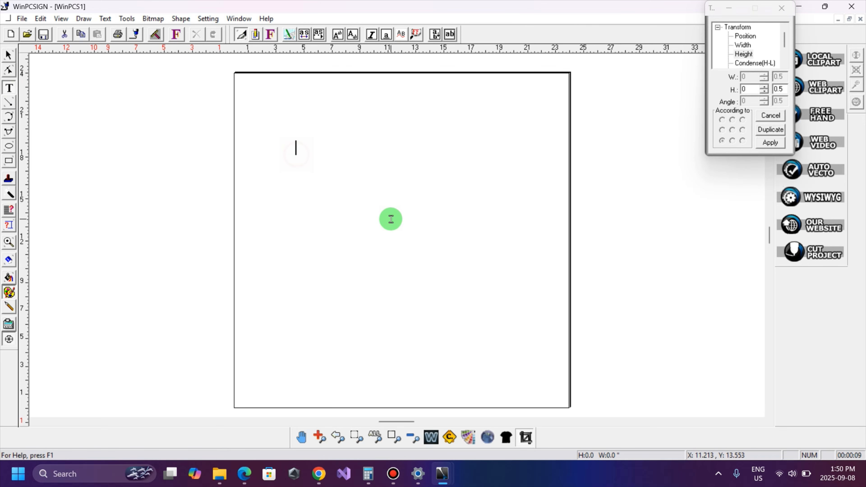
text(TEAM )
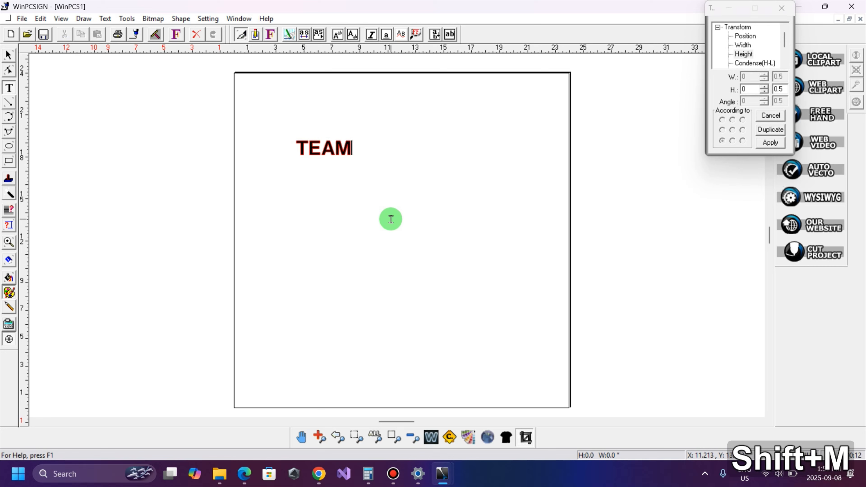
text(WOLF)
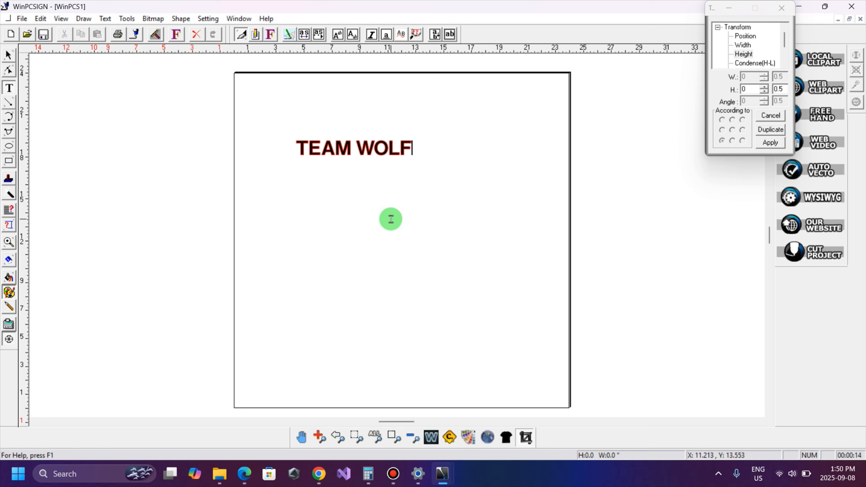
click(7, 55)
click(54, 116)
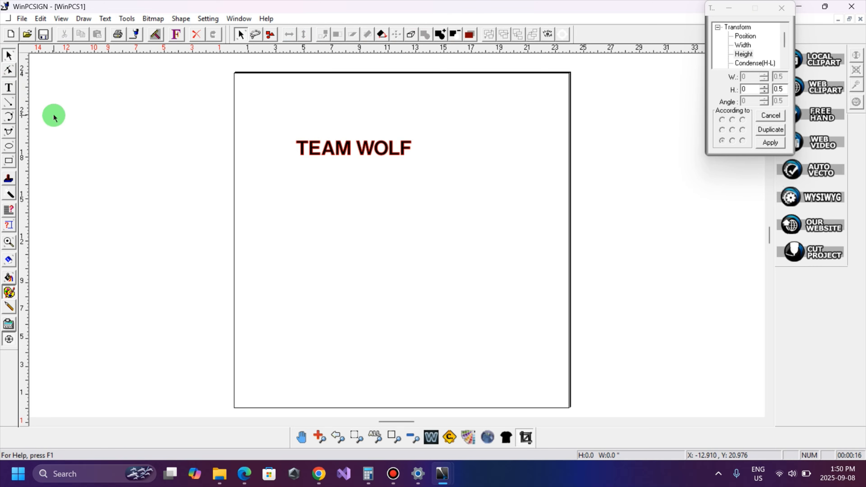
Draw a thin rectangle about 8.27 by 0.32 inches as an underline beneath TEAM WOLF, and move both lower on the page
click(9, 161)
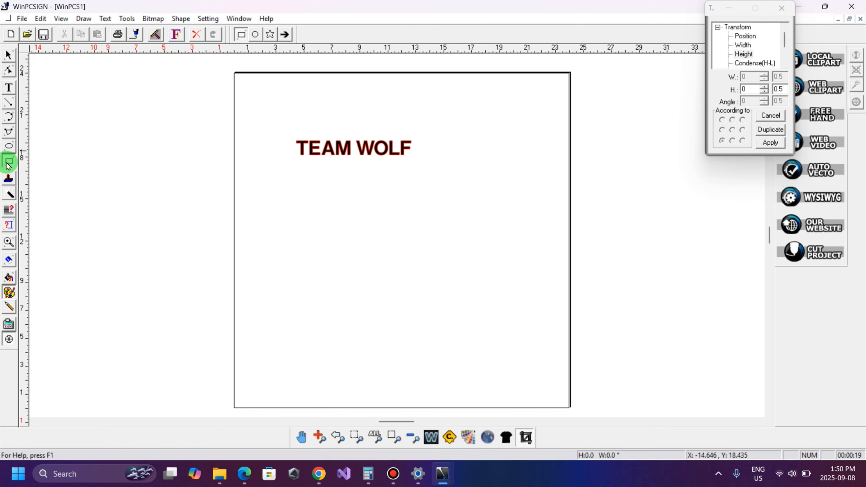
drag(294, 159, 410, 164)
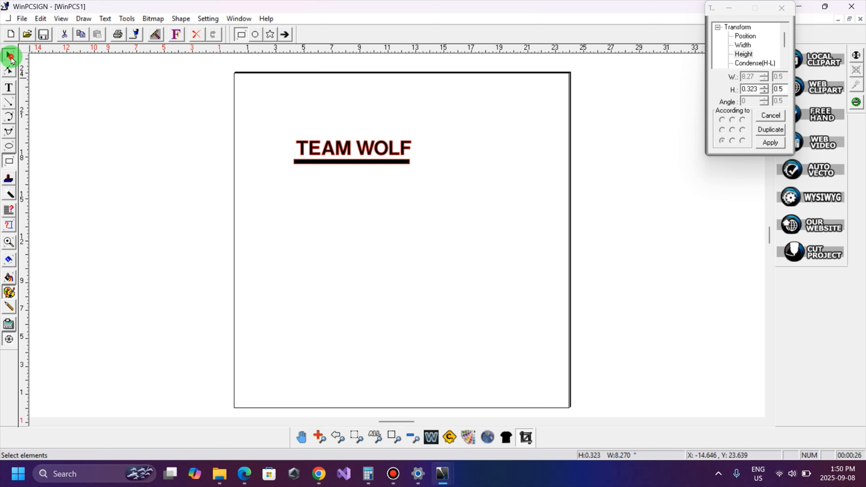
click(11, 58)
drag(246, 112, 472, 212)
drag(388, 150, 355, 268)
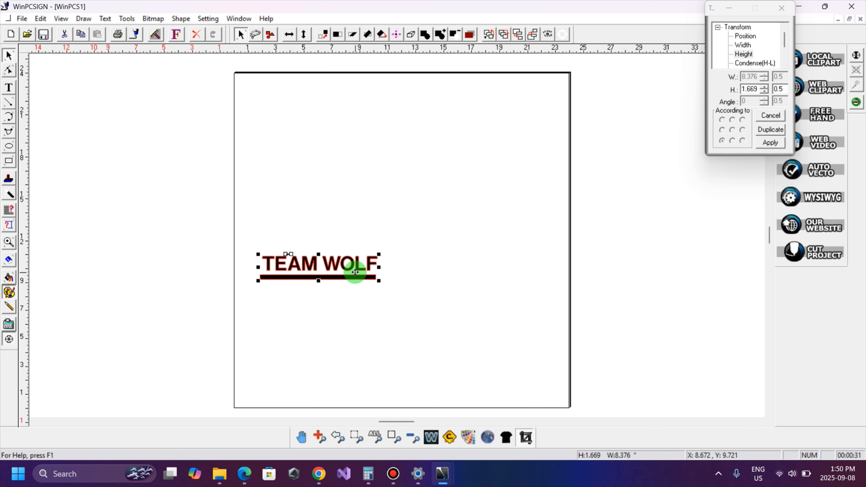
Align the TEAM WOLF text and its underline bar on a common horizontal center
click(10, 212)
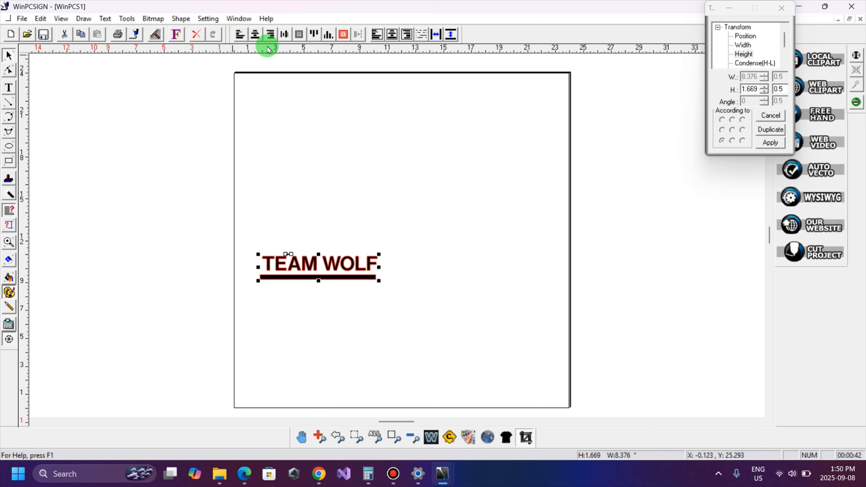
click(255, 35)
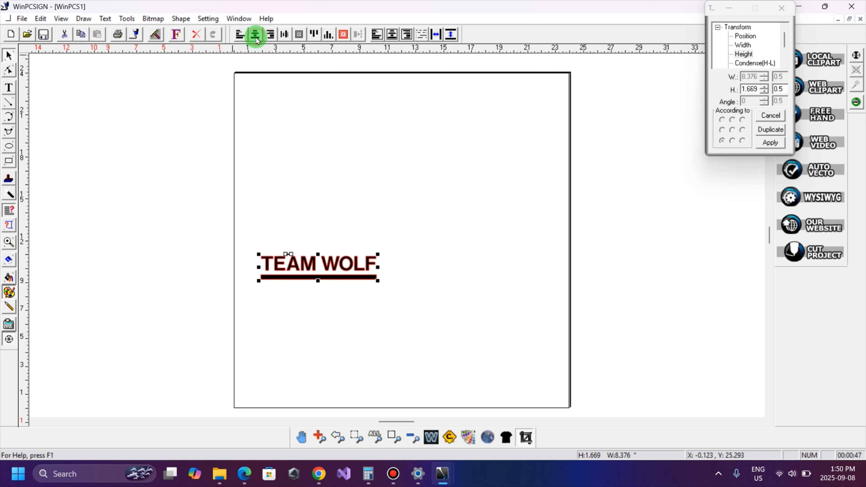
drag(396, 232, 213, 306)
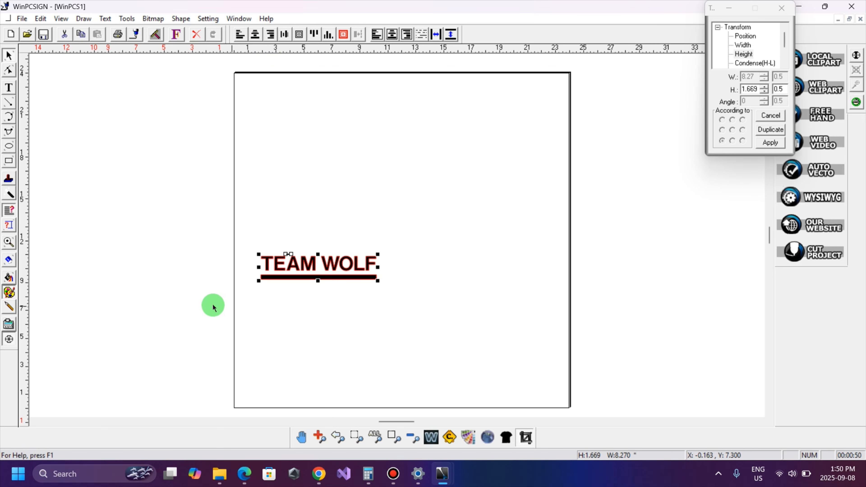
Give the TEAM WOLF text and underline bar a red fill and red outline, and move both a little up the page
click(9, 293)
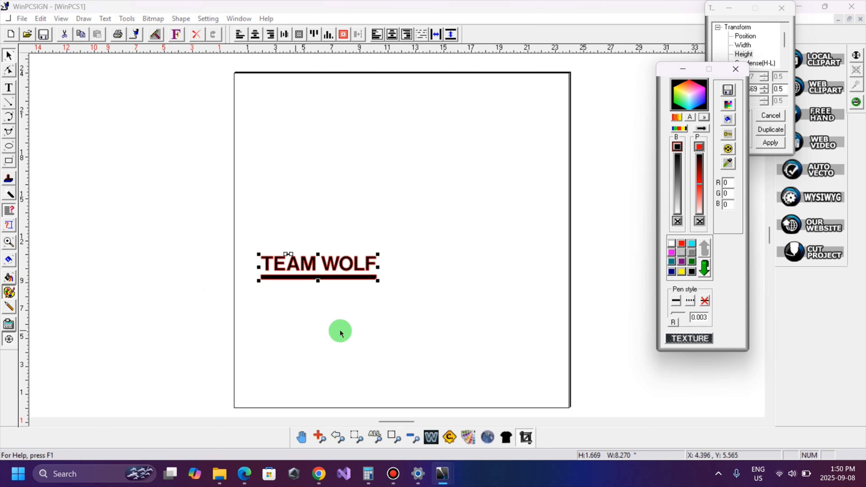
click(683, 246)
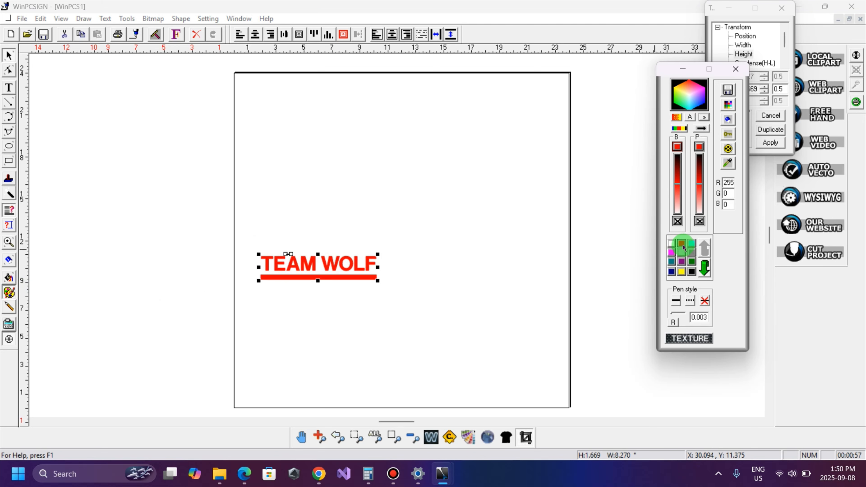
click(682, 273)
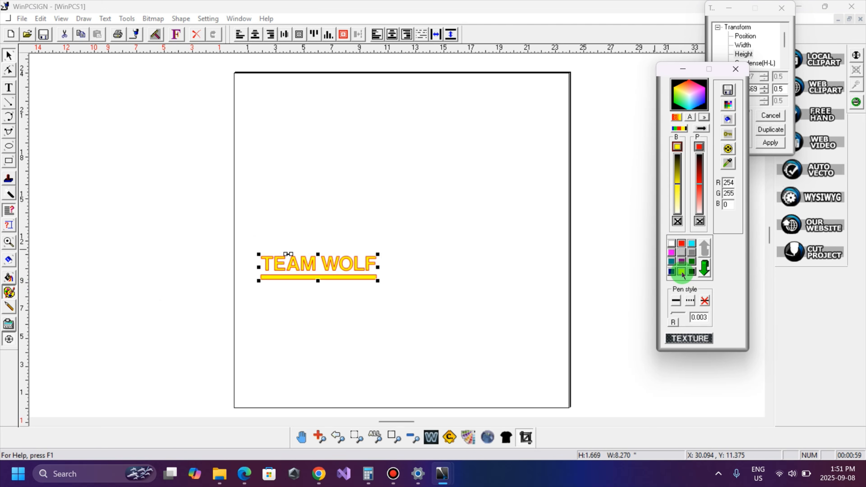
click(683, 246)
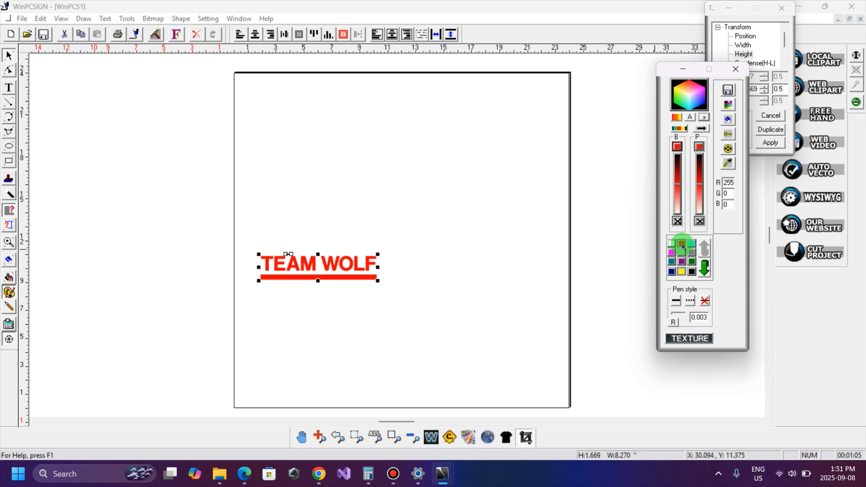
right_click(693, 245)
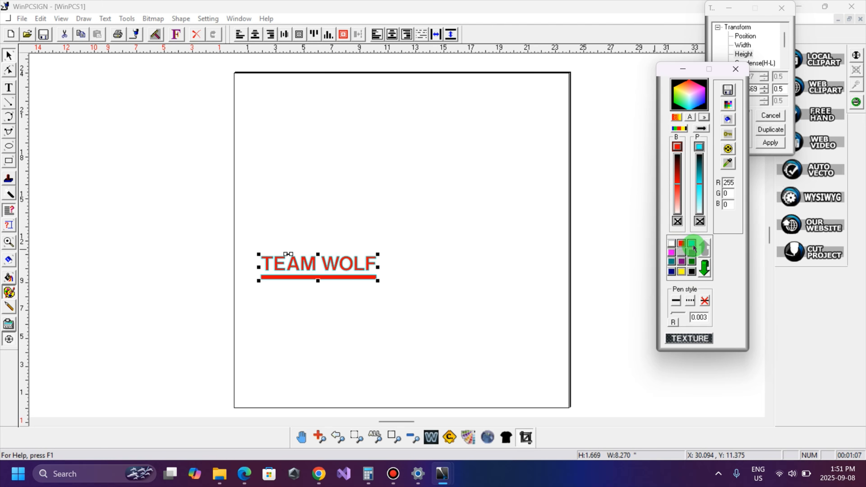
right_click(680, 245)
drag(400, 203, 222, 309)
drag(296, 269, 299, 215)
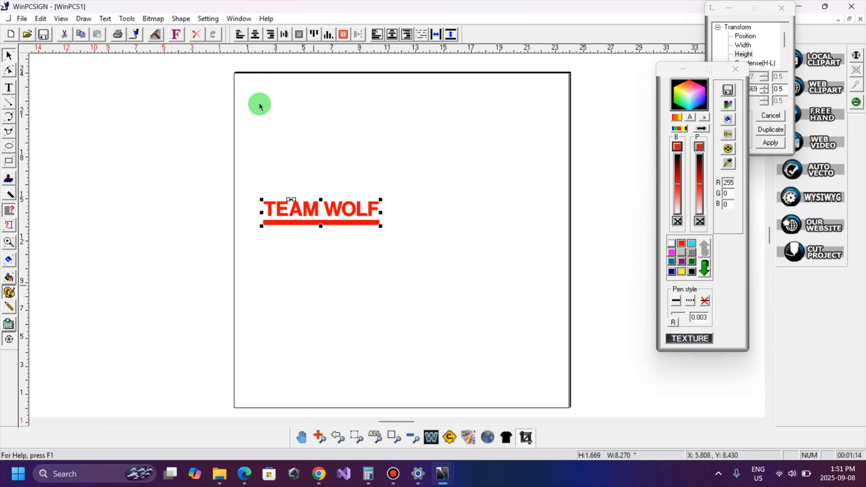
Change the font of the TEAM WOLF text to CitySm Bold
click(400, 135)
click(360, 207)
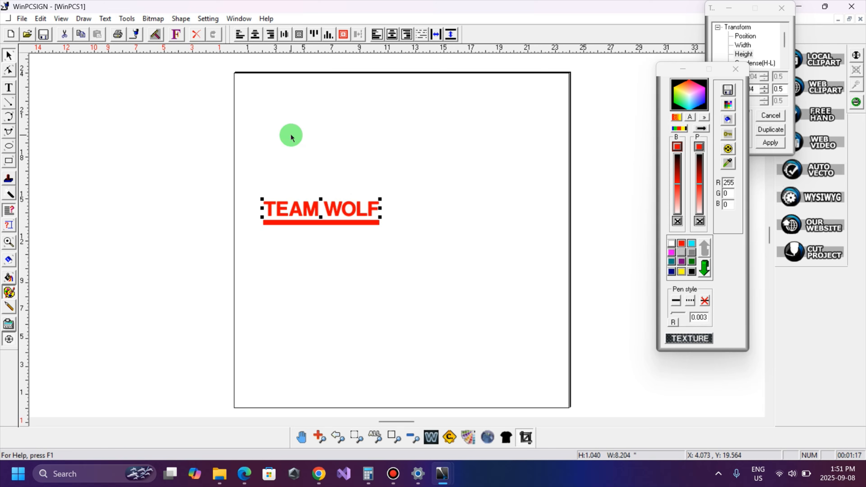
click(176, 34)
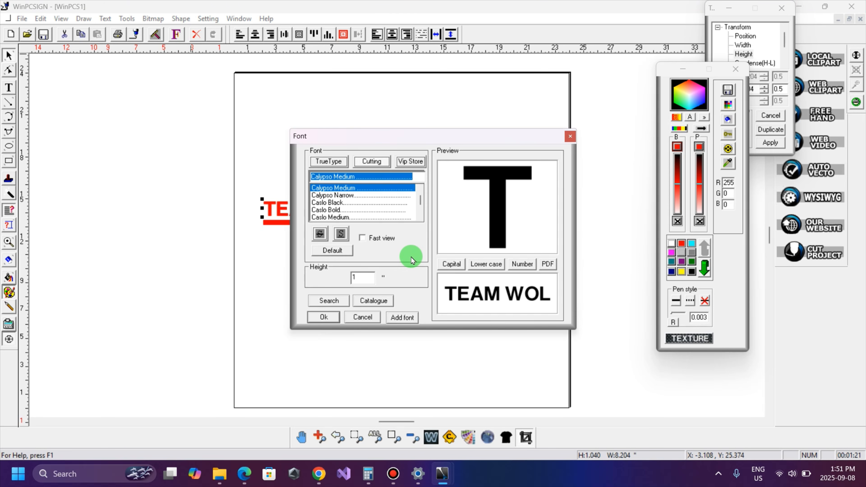
key(Down)
key(Down)
key(Down)
key(Down)
key(Down)
key(Down)
key(Down)
key(Down)
key(Down)
key(Down)
key(Down)
key(Up)
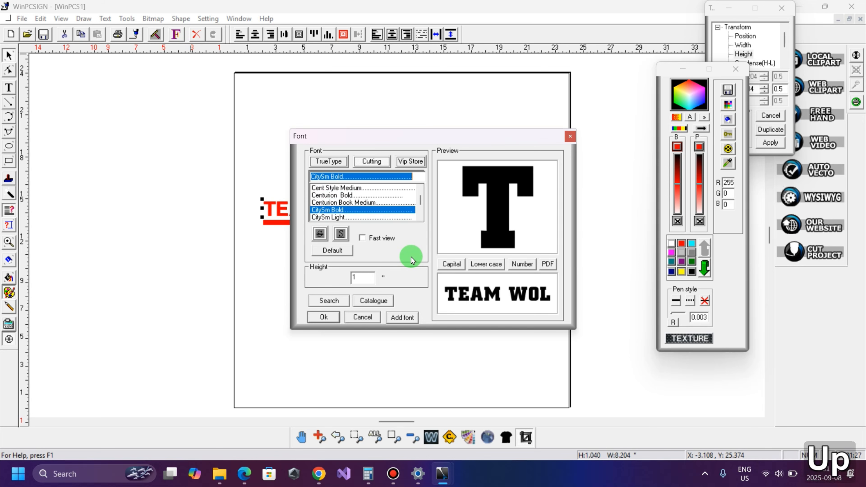
click(334, 322)
Center the restyled TEAM WOLF text and its underline bar on each other again
drag(430, 162, 230, 258)
click(255, 34)
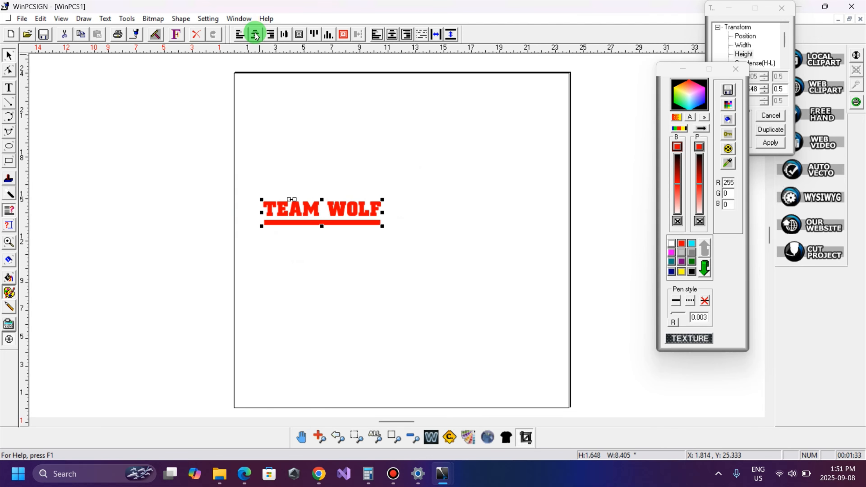
click(411, 281)
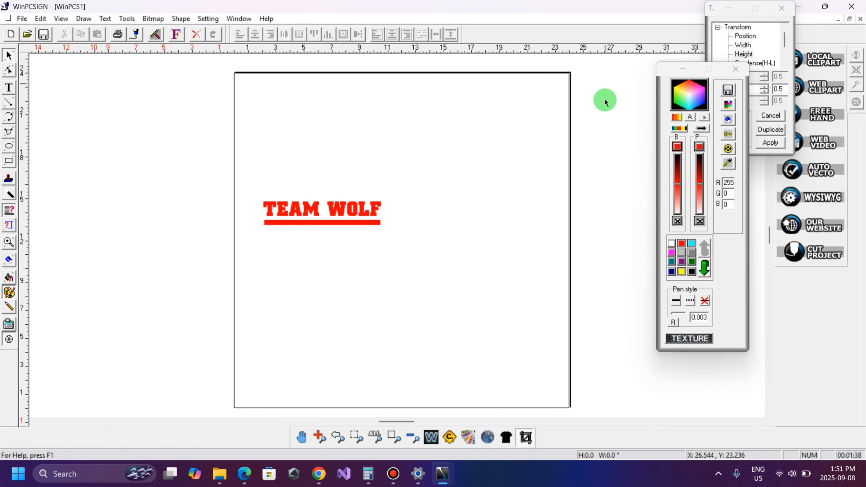
Close the color palette and move the Transform window down beside the page
drag(666, 72, 602, 85)
click(672, 79)
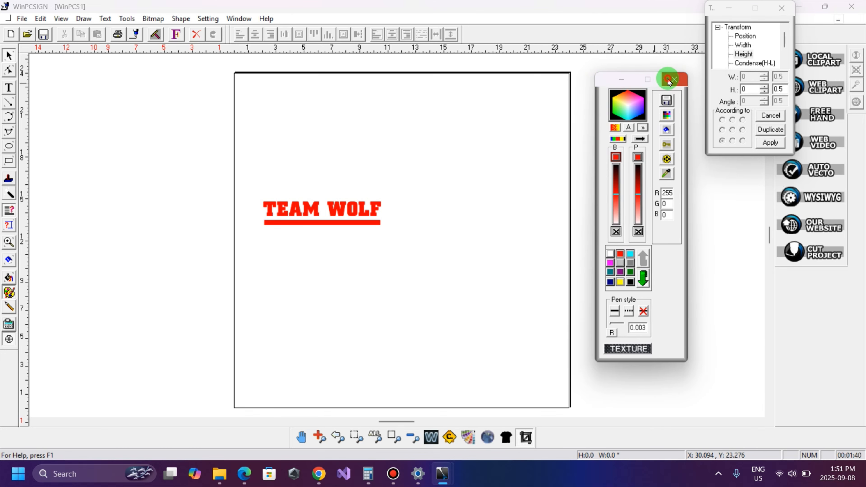
drag(710, 8, 658, 67)
click(500, 273)
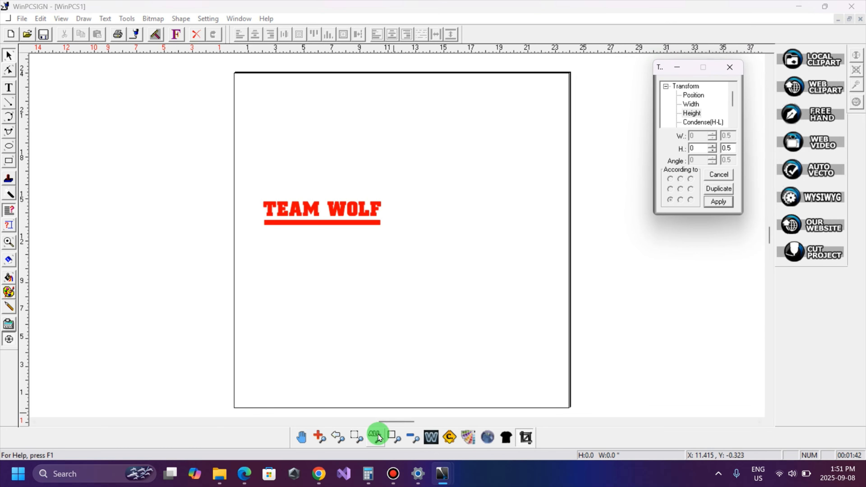
Switch to the Edge browser, search Yahoo Images for "wolf free logo" and look through the results
click(246, 481)
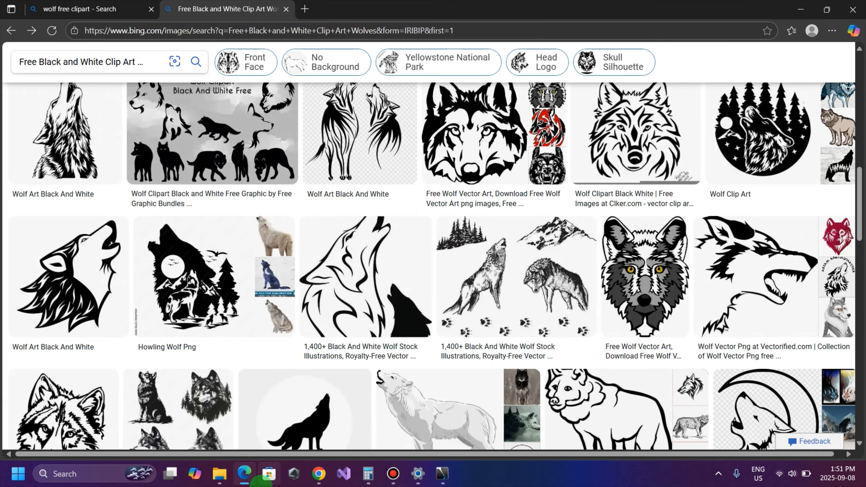
text(wolf fr)
text(e logo)
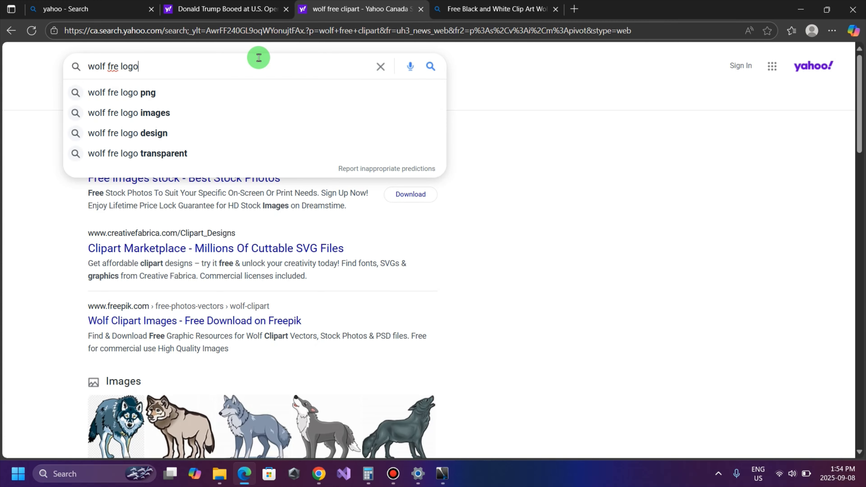
text(e)
key(Return)
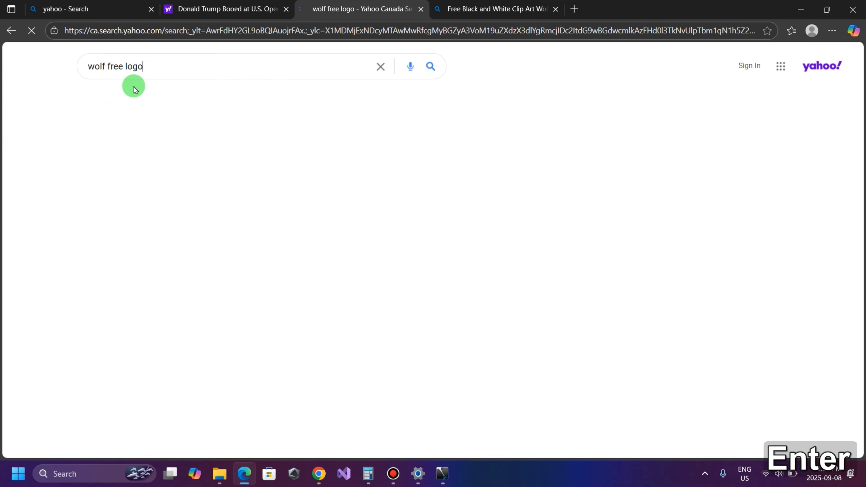
click(145, 98)
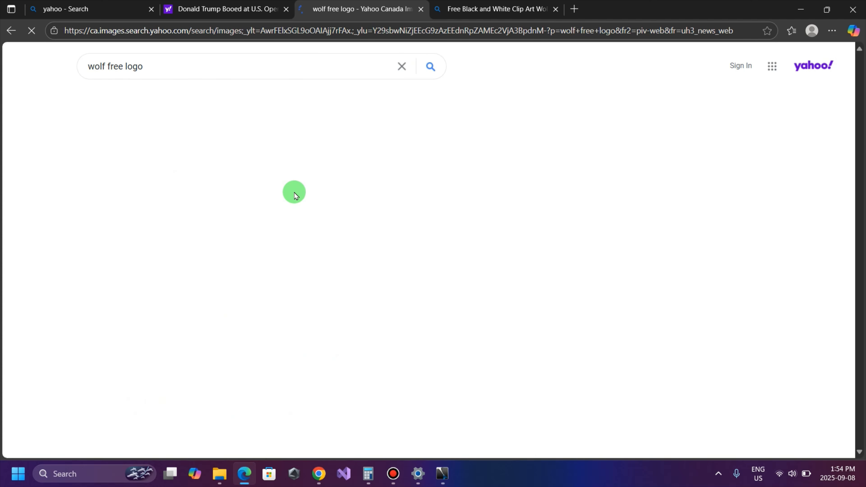
scroll(535, 324, down, 10)
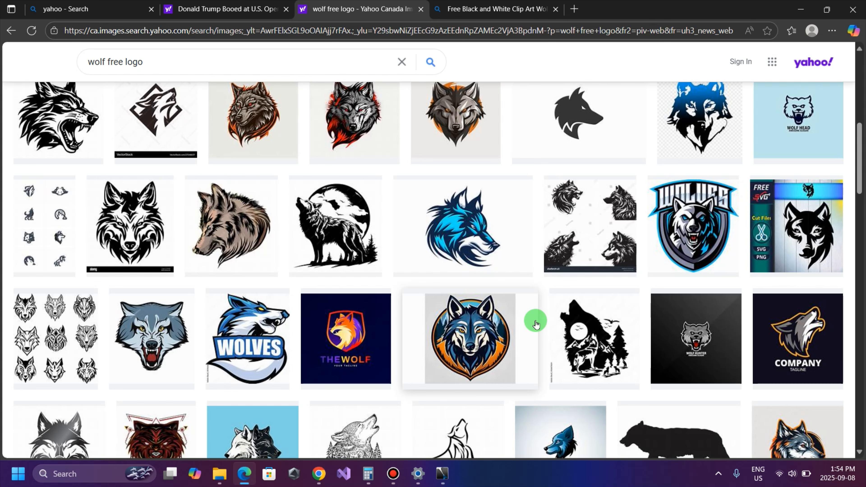
scroll(535, 324, down, 8)
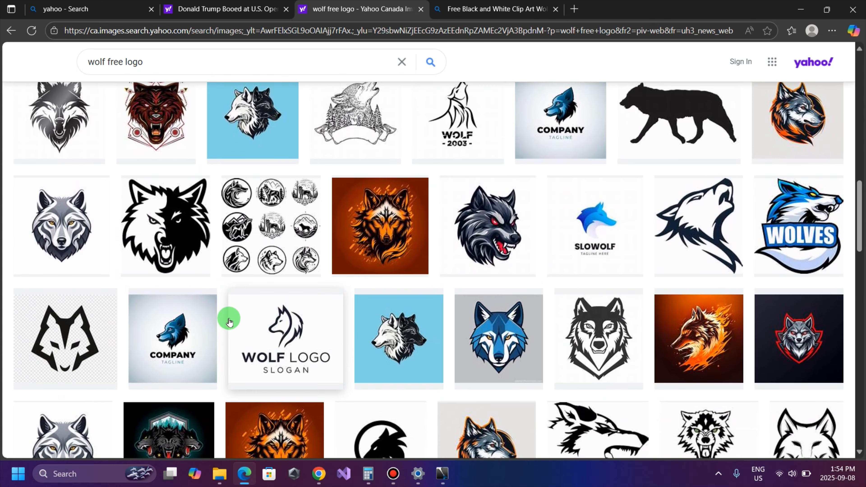
scroll(229, 322, up, 8)
Change the image search to "wolf free clipart" and look through the results for a suitable wolf
click(143, 64)
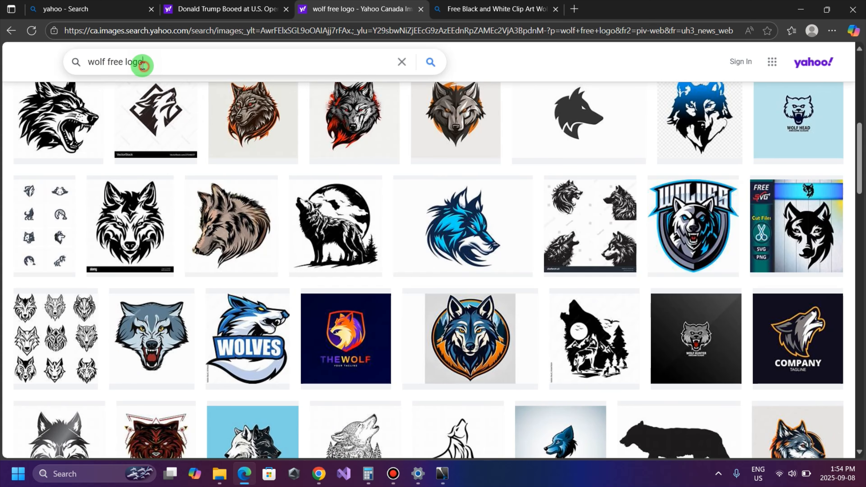
key(BackSpace)
key(BackSpace)
key(BackSpace)
key(BackSpace)
text(clipart)
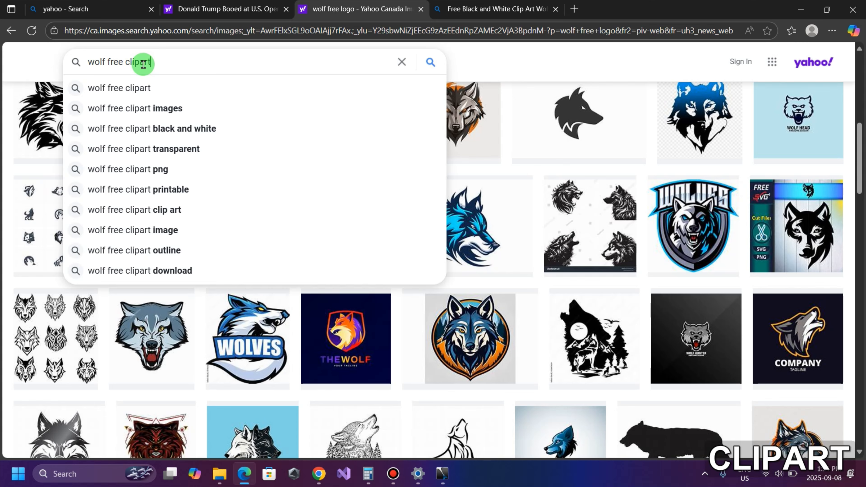
key(Return)
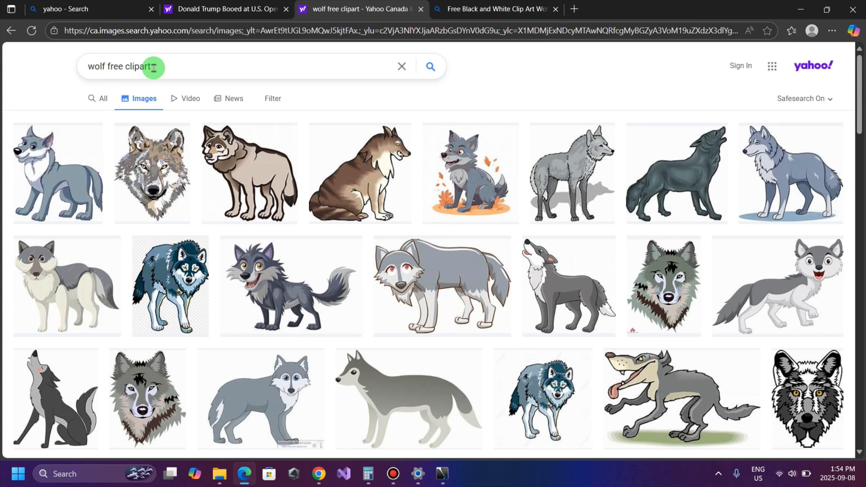
scroll(485, 269, down, 2)
scroll(485, 269, down, 5)
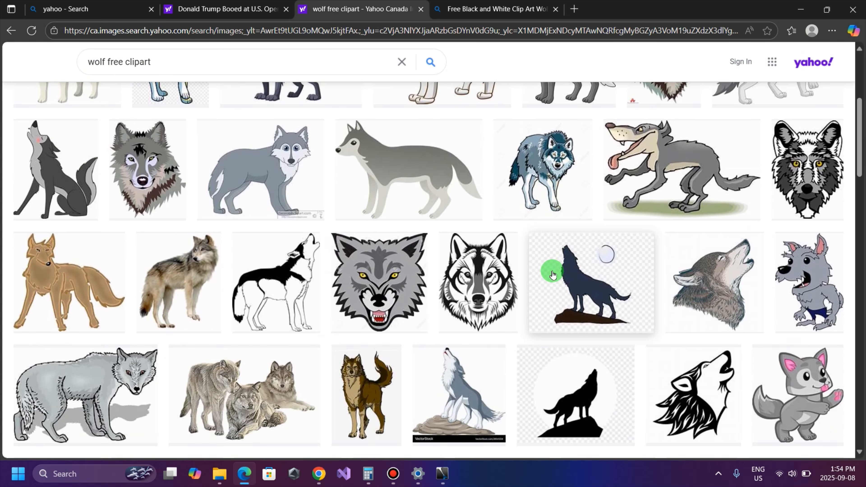
Preview the black-and-white wolf face clipart, then return to the wolf image results
click(491, 293)
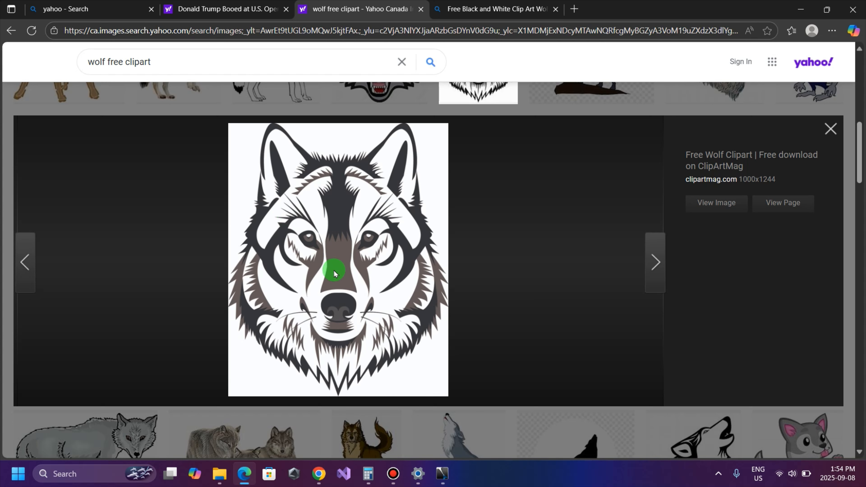
click(832, 131)
scroll(716, 151, down, 3)
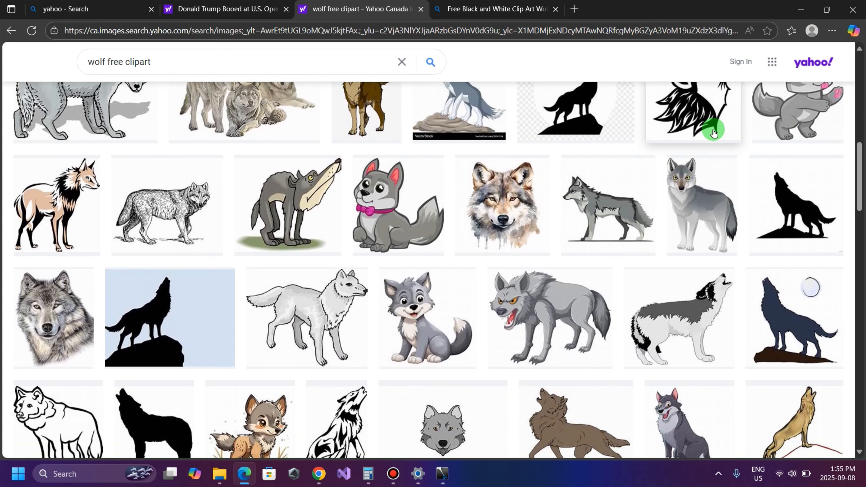
Open the black howling wolf head clipart at full size and copy the image
click(713, 133)
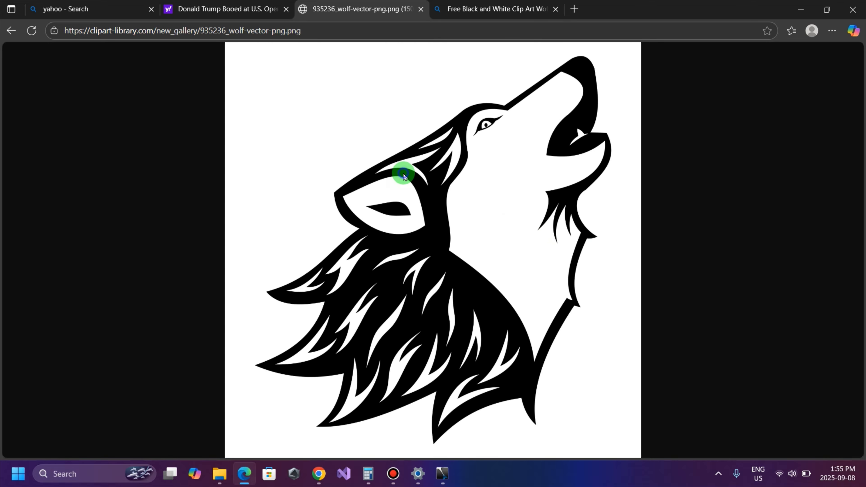
right_click(403, 173)
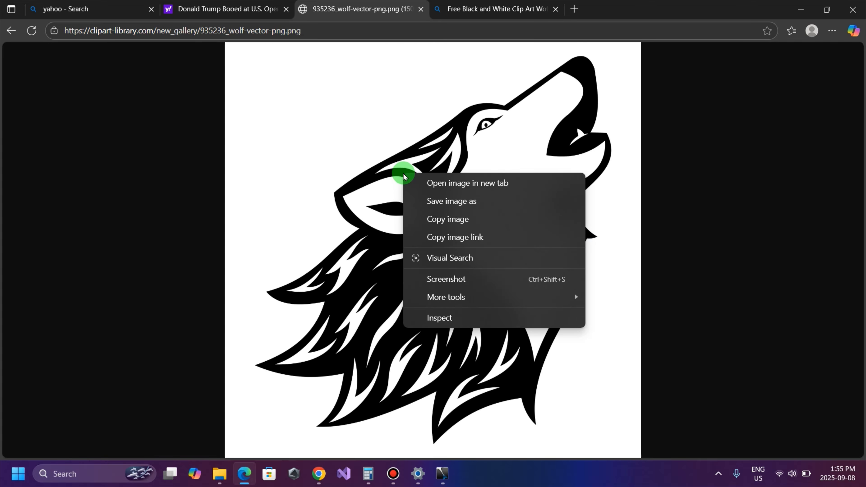
click(448, 220)
Switch back to WinPCSIGN and paste the copied howling wolf image into the TEAM WOLF design
click(799, 10)
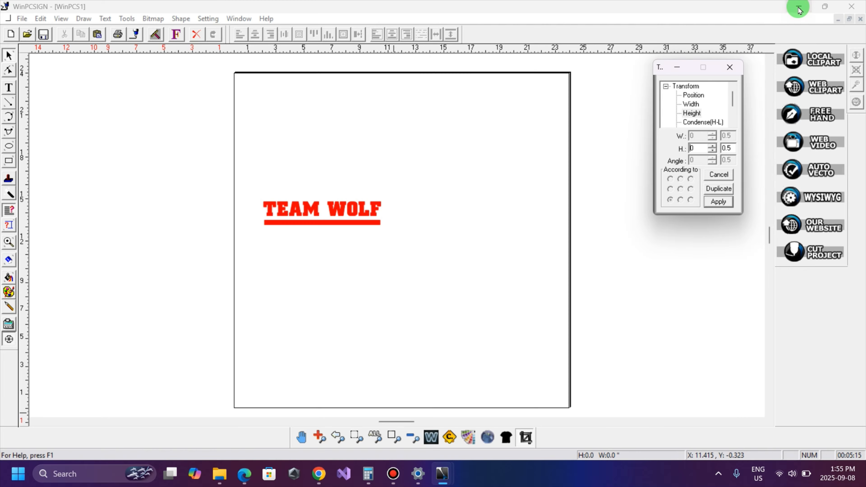
click(40, 19)
click(60, 86)
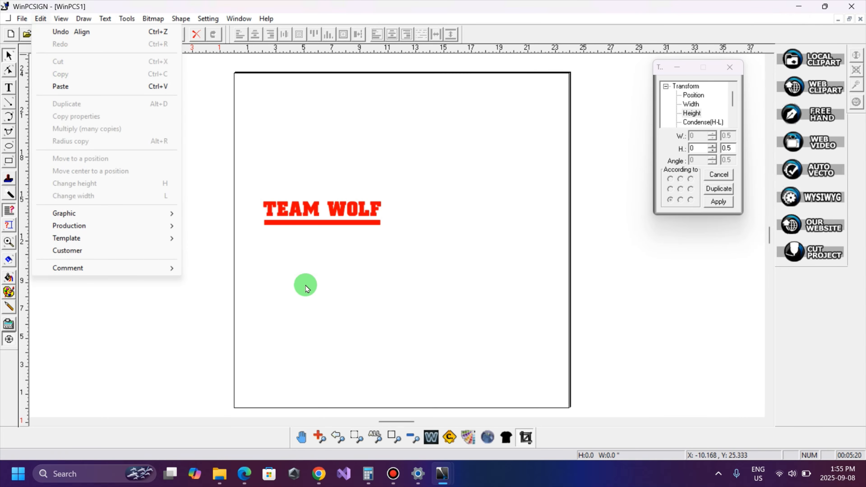
key(ctrl+v)
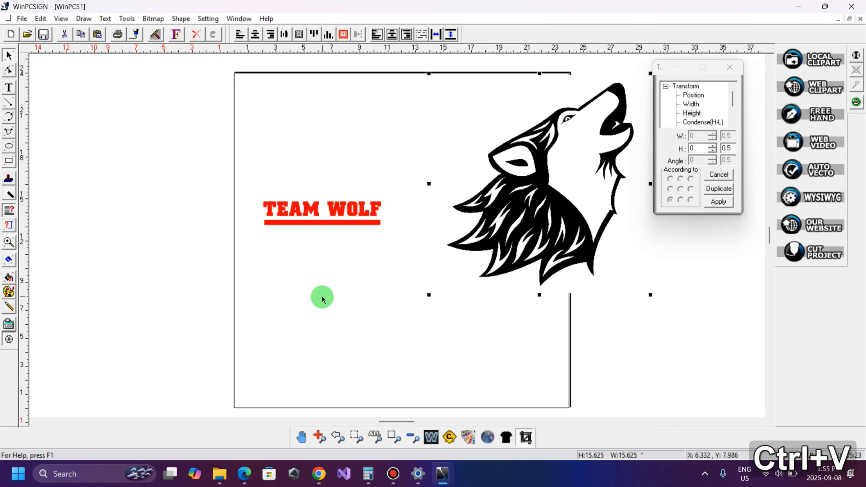
Move the TEAM WOLF text and underline to the page's upper-left corner and place the wolf image on the page below them
drag(552, 186, 511, 283)
drag(223, 158, 499, 286)
drag(355, 217, 338, 107)
click(494, 249)
drag(516, 249, 369, 234)
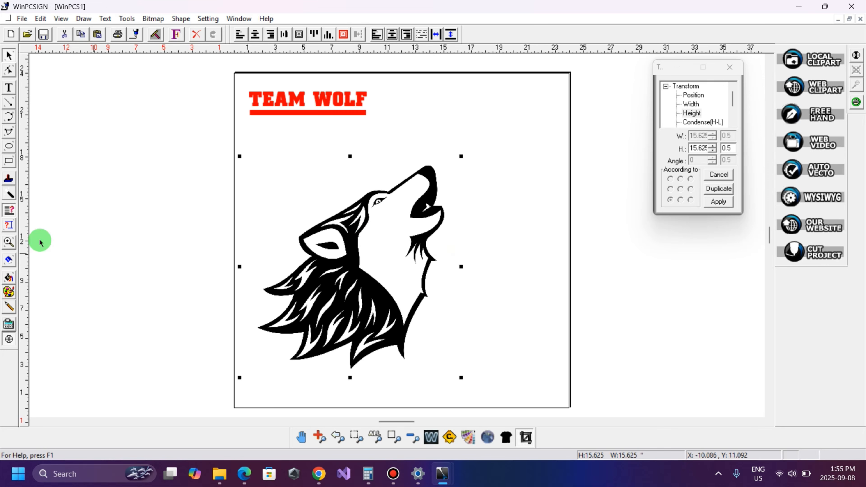
Examine the edges of the wolf bitmap at pixel level
click(10, 243)
drag(290, 280, 338, 305)
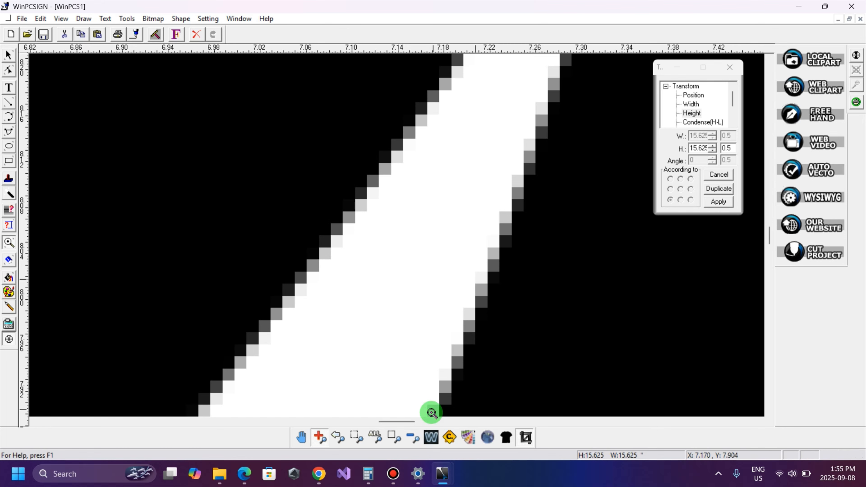
click(411, 438)
click(412, 439)
click(411, 441)
drag(397, 423, 403, 421)
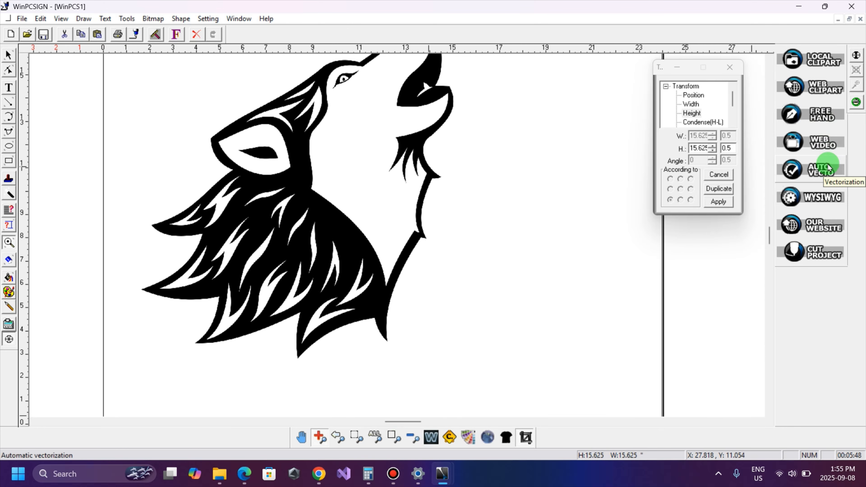
Vectorize the wolf bitmap automatically with the low intensity threshold set to 48 on the Grayscale channel
click(822, 170)
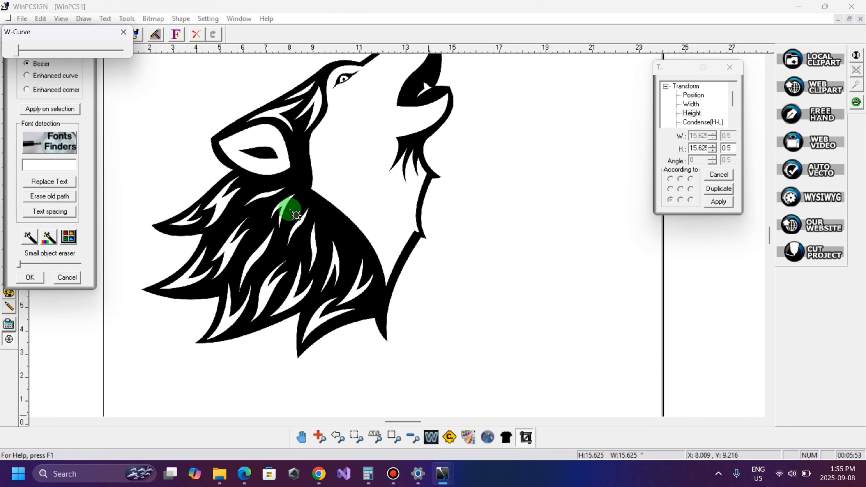
click(310, 201)
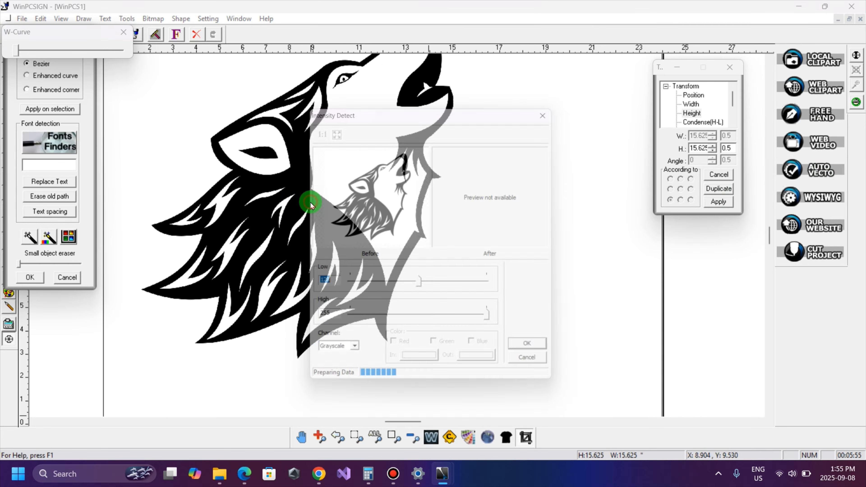
drag(422, 287, 375, 299)
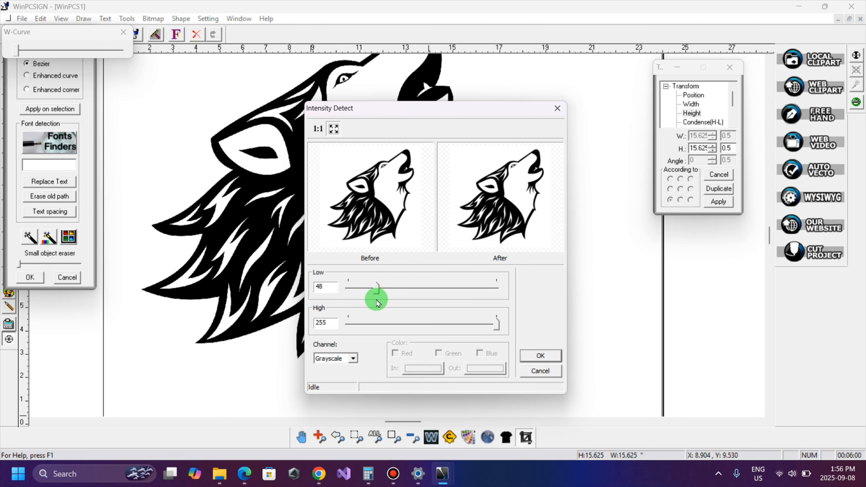
click(536, 356)
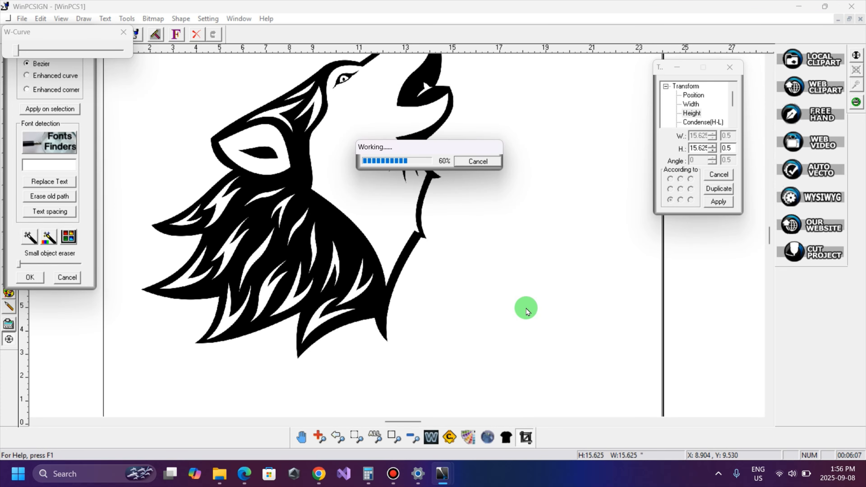
Move the W-Curve and vectorization windows clear of the toolbox and select the whole traced wolf outline
click(412, 439)
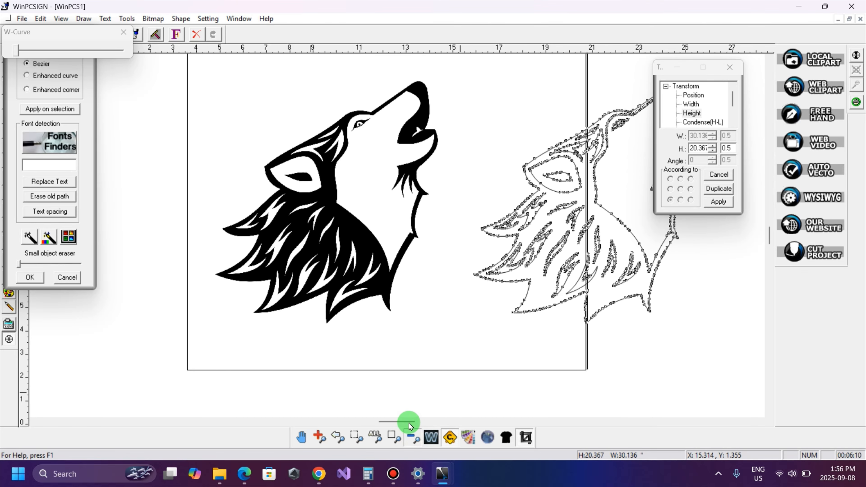
click(405, 422)
drag(402, 421, 407, 423)
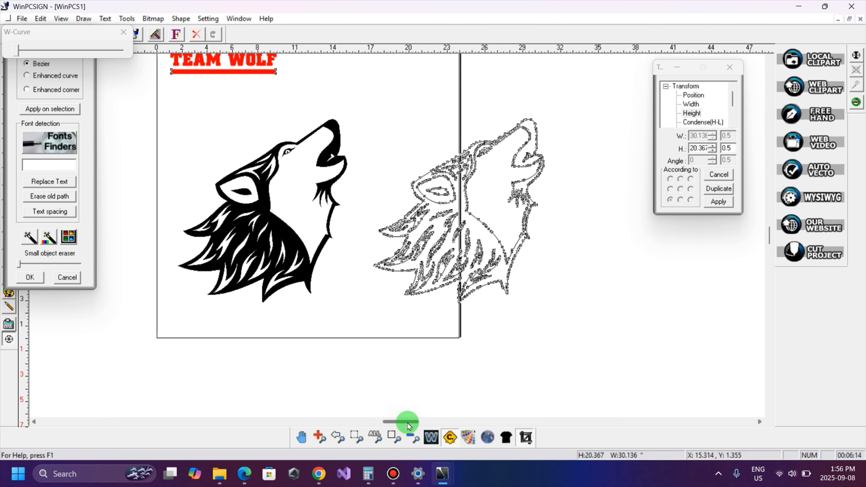
drag(78, 30, 184, 82)
drag(12, 39, 59, 129)
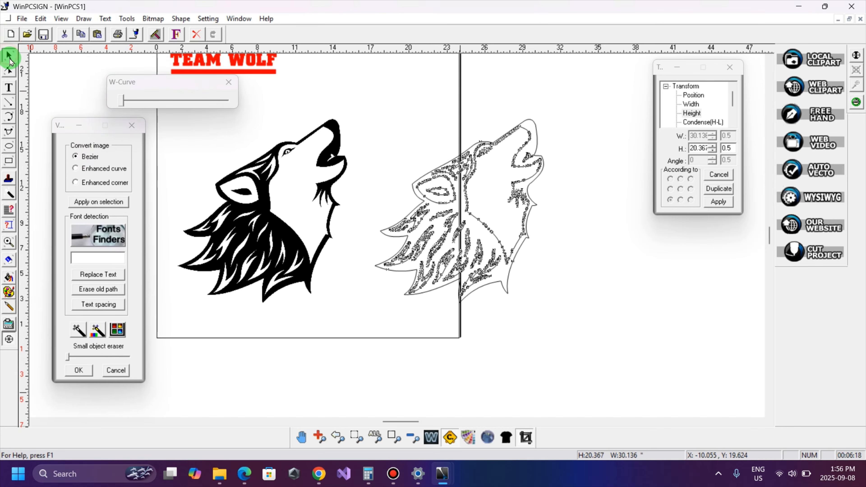
drag(594, 95, 354, 328)
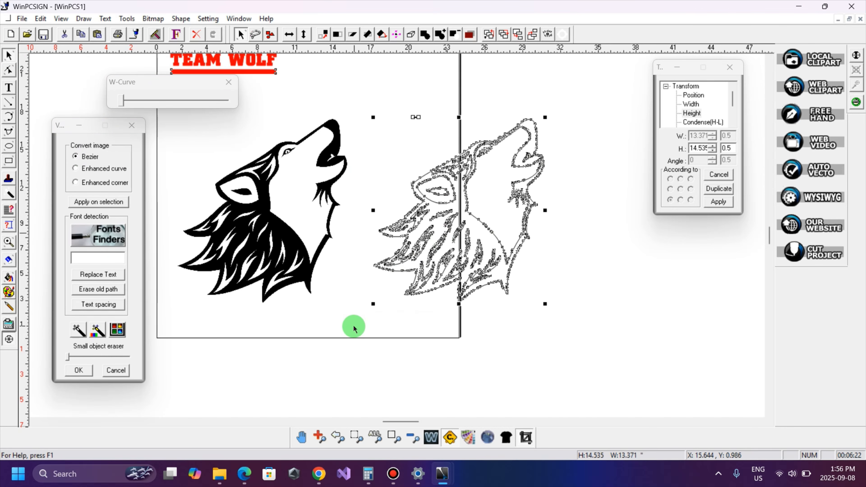
click(358, 438)
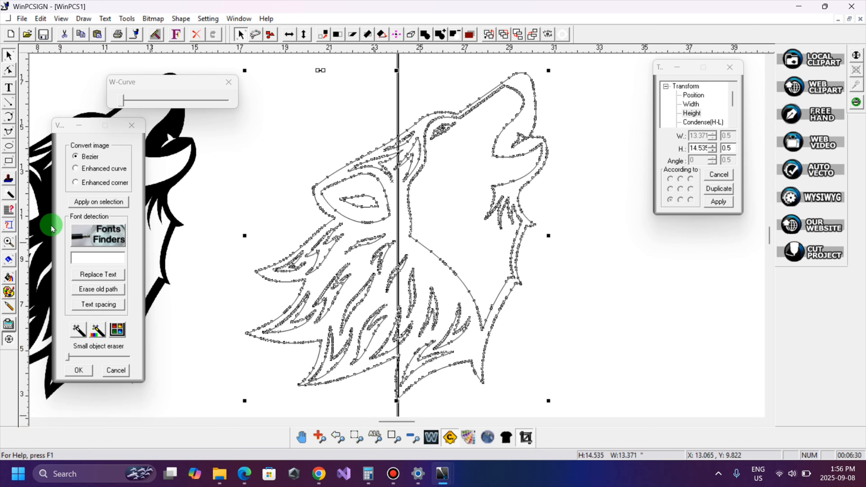
Replace the bumpy stretch of the traced contour beside and below the wolf's eye with a straight segment
click(8, 241)
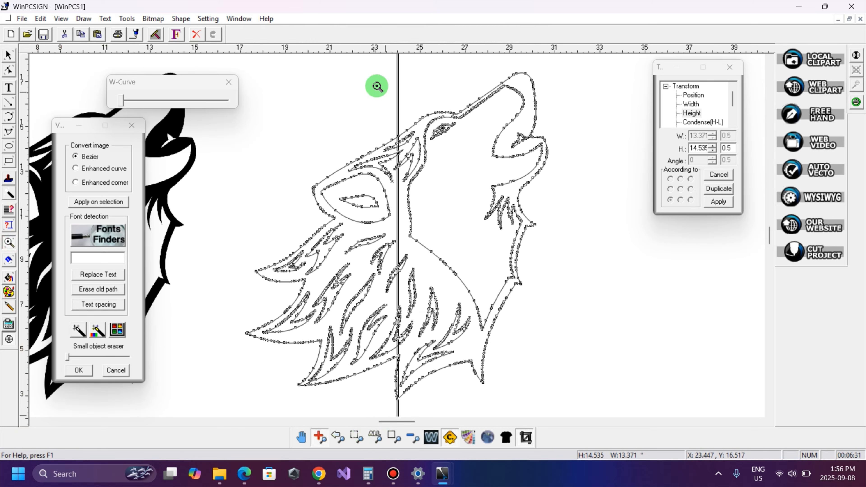
click(501, 147)
scroll(313, 311, down, 2)
drag(256, 198, 438, 374)
scroll(438, 375, down, 1)
drag(387, 421, 381, 423)
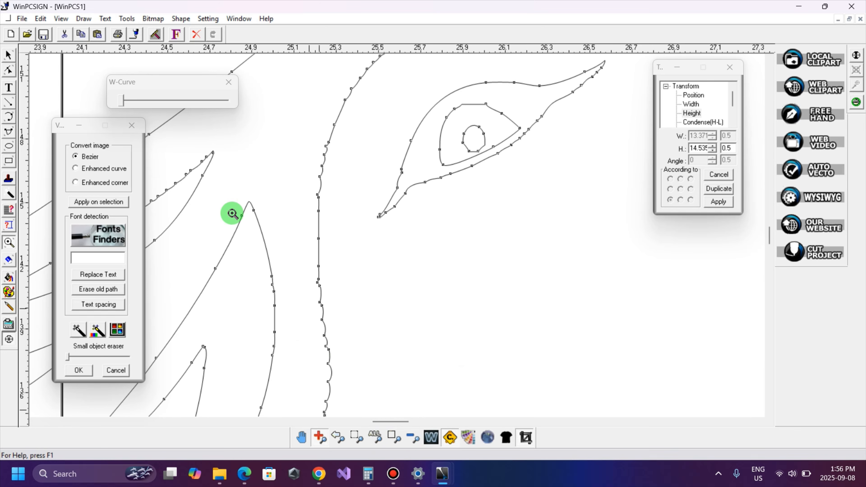
click(8, 102)
click(294, 38)
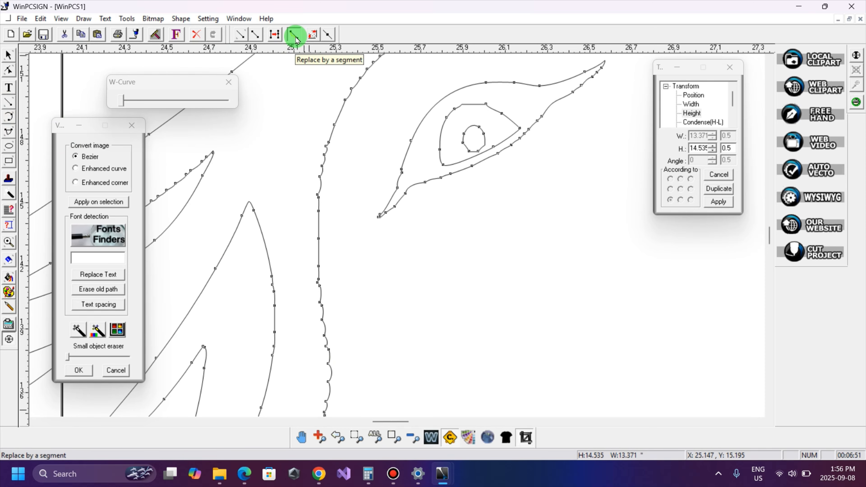
click(325, 413)
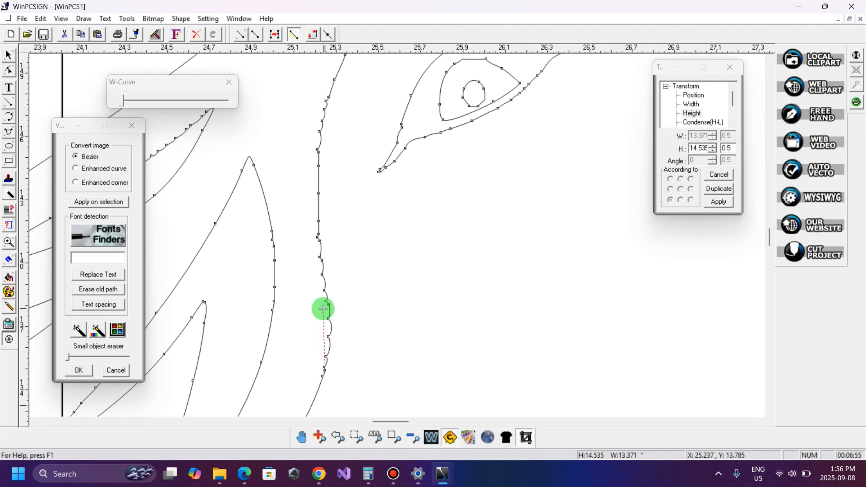
click(317, 221)
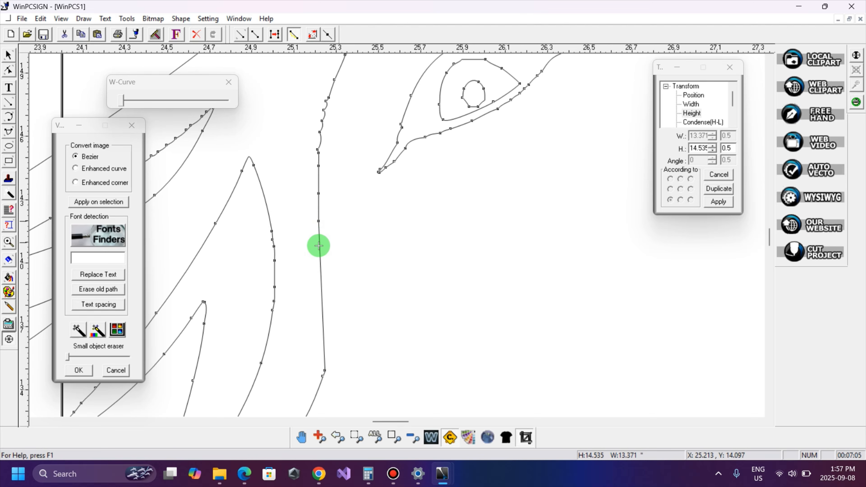
Bend the new straight segment into a gentle curve and smooth the contour directly above it beside the wolf's eye
key(space)
drag(319, 246, 326, 264)
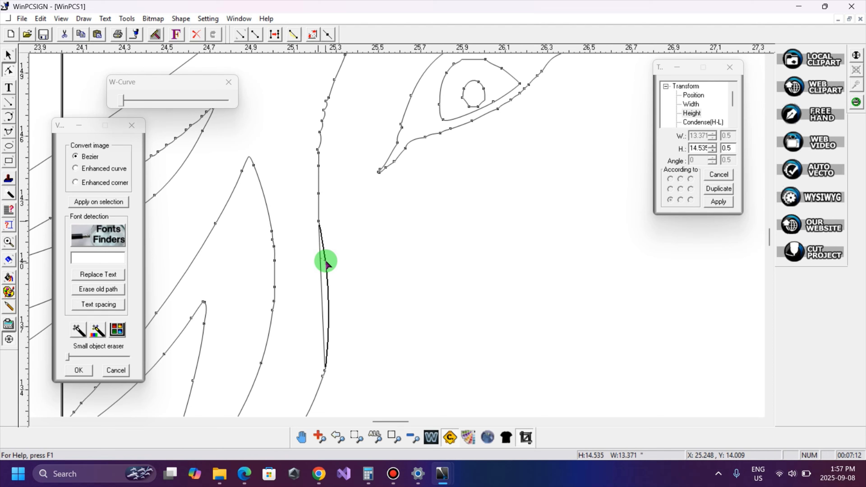
drag(327, 264, 325, 262)
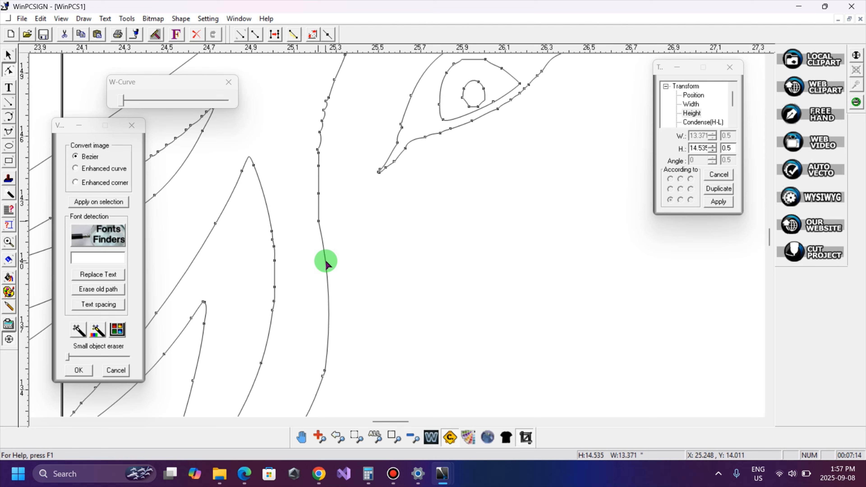
key(space)
mouse_move(325, 232)
mouse_down()
mouse_move(315, 151)
mouse_move(327, 98)
mouse_move(327, 139)
mouse_move(313, 143)
mouse_up()
key(space)
scroll(335, 221, up, 2)
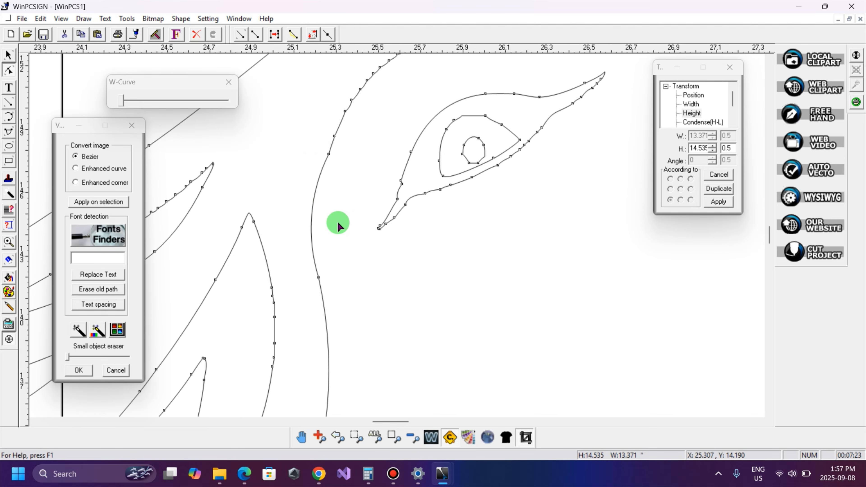
Smooth the traced wolf outline and reduce its nodes with the W-Curve adjustment, checking the result around the eye
click(411, 437)
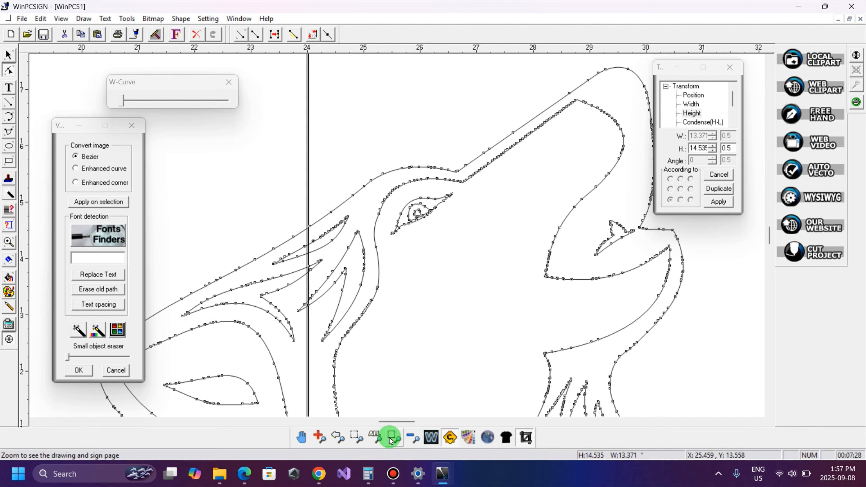
click(375, 437)
click(9, 57)
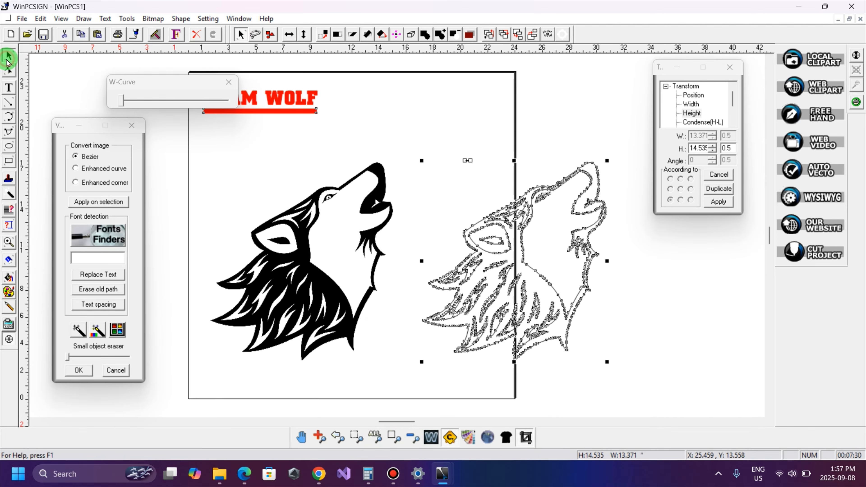
click(416, 129)
drag(566, 287, 632, 383)
click(19, 239)
drag(464, 202, 544, 227)
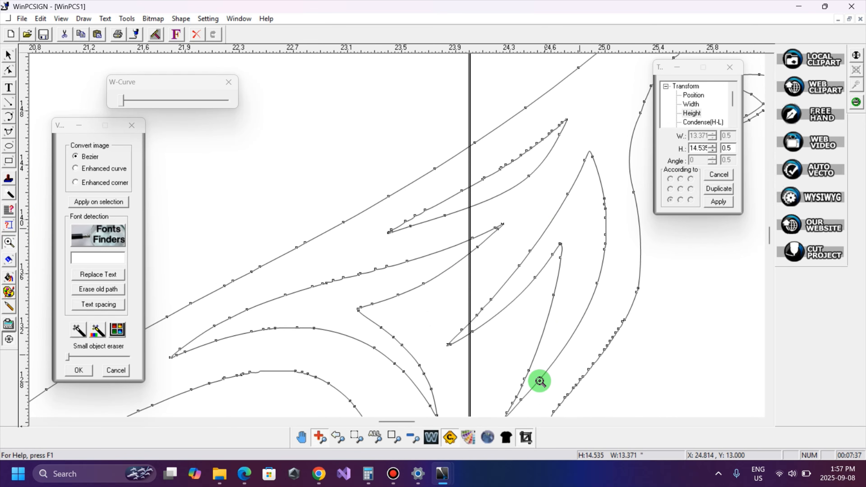
drag(402, 422, 420, 424)
scroll(430, 306, up, 3)
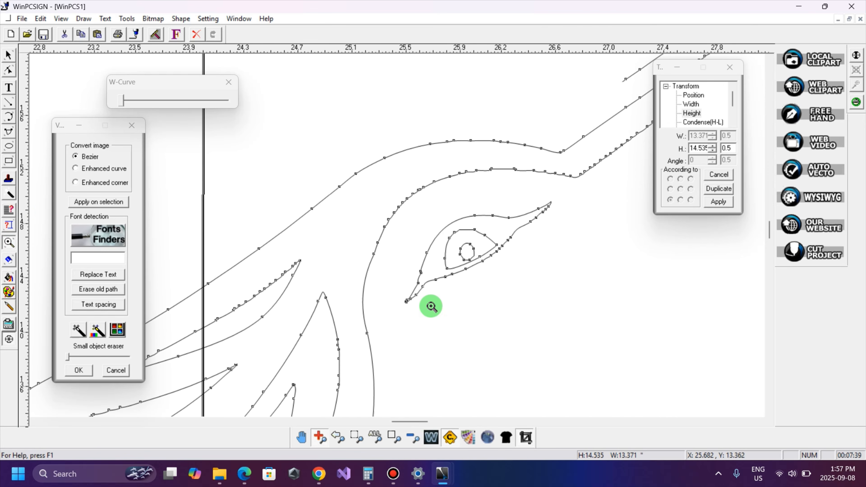
drag(332, 129, 590, 302)
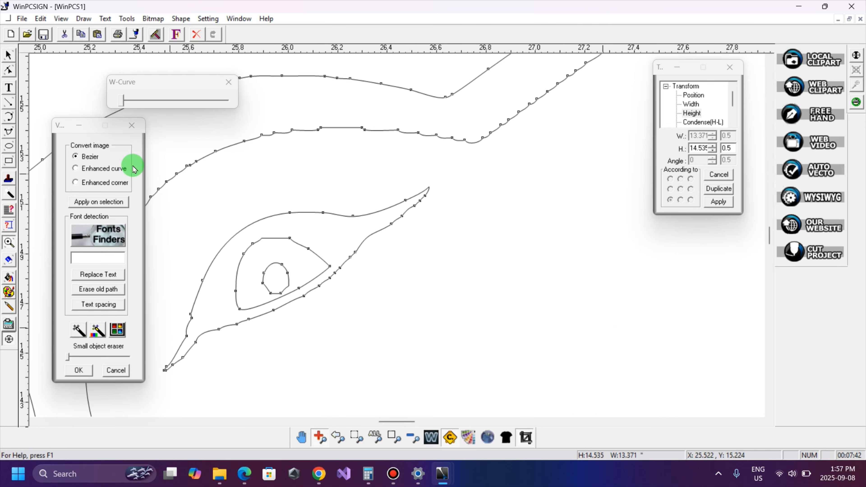
drag(132, 84, 85, 99)
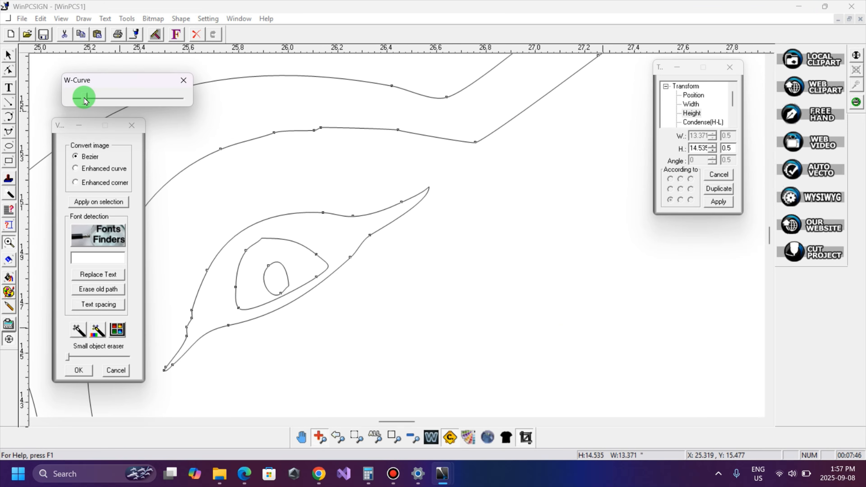
drag(85, 100, 92, 101)
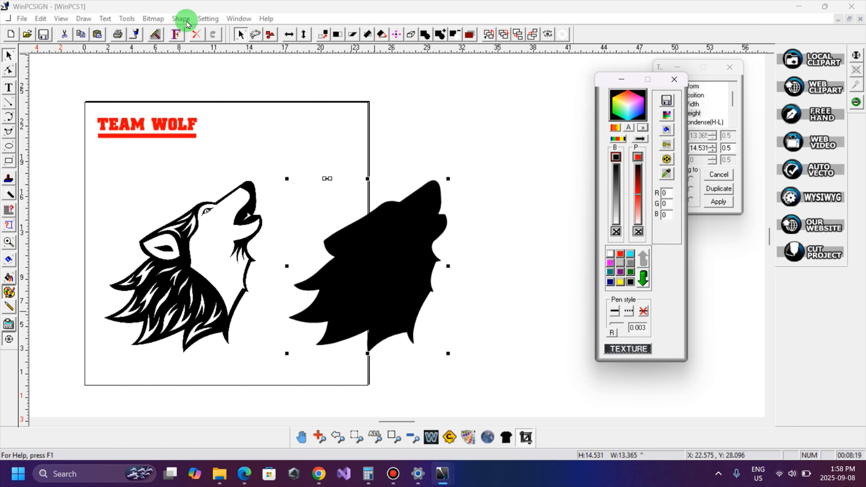
Combine the black-filled traced wolf's paths so the inner fur, ear and eye shapes are cut out of the silhouette
click(183, 19)
click(194, 48)
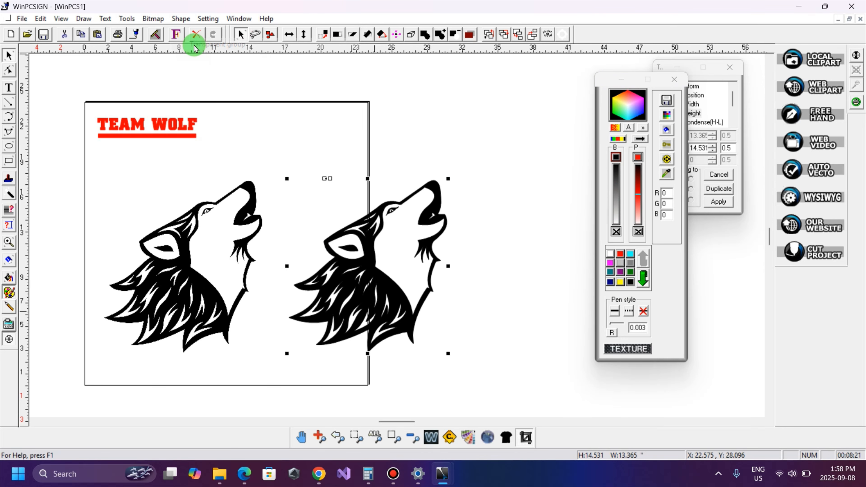
Delete the original bitmap wolf and place the traced wolf on the page below the red lettering
drag(388, 261, 327, 279)
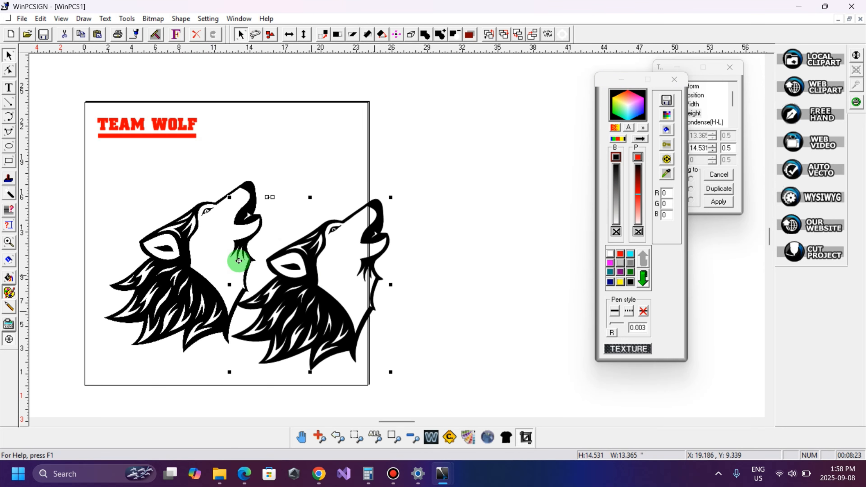
click(174, 245)
key(Delete)
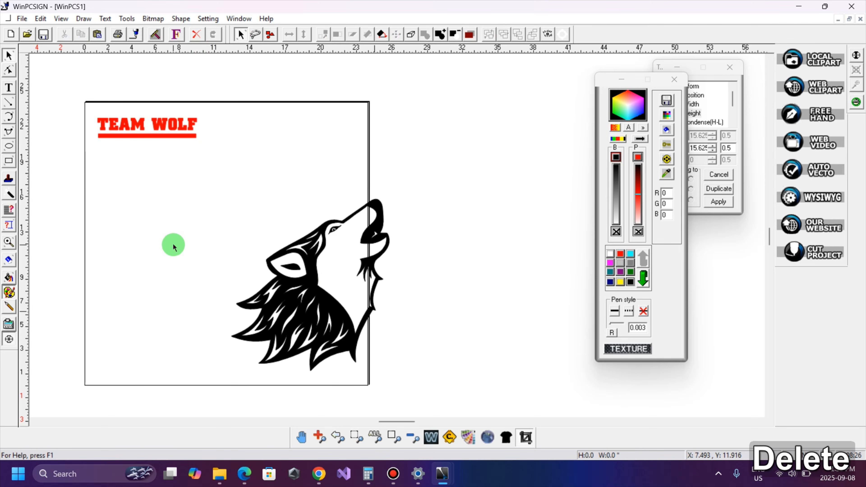
drag(436, 151, 225, 392)
drag(284, 318, 150, 318)
Close the color palette and scale the traced wolf proportionally to a height of 12 inches
drag(615, 81, 558, 83)
click(613, 82)
drag(661, 70, 465, 132)
click(485, 253)
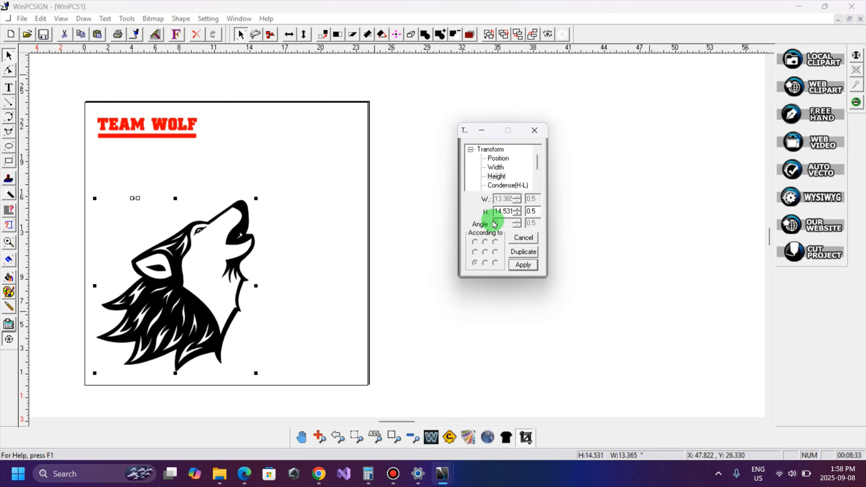
drag(496, 211, 531, 212)
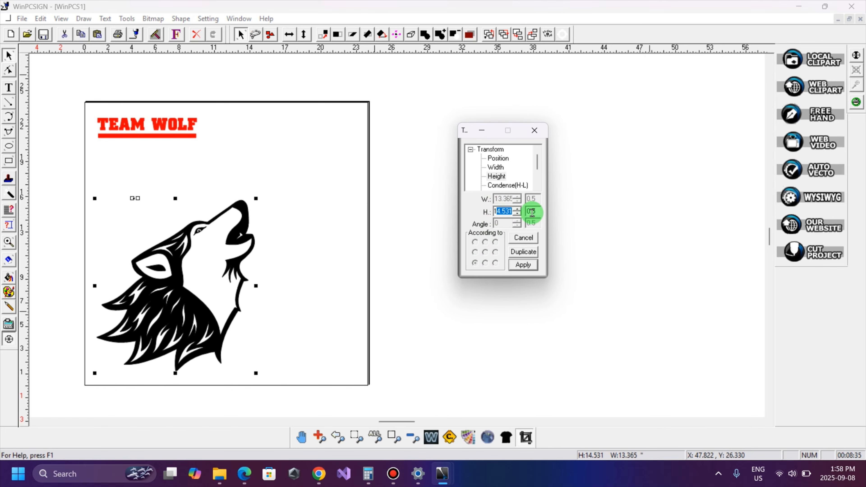
text(12)
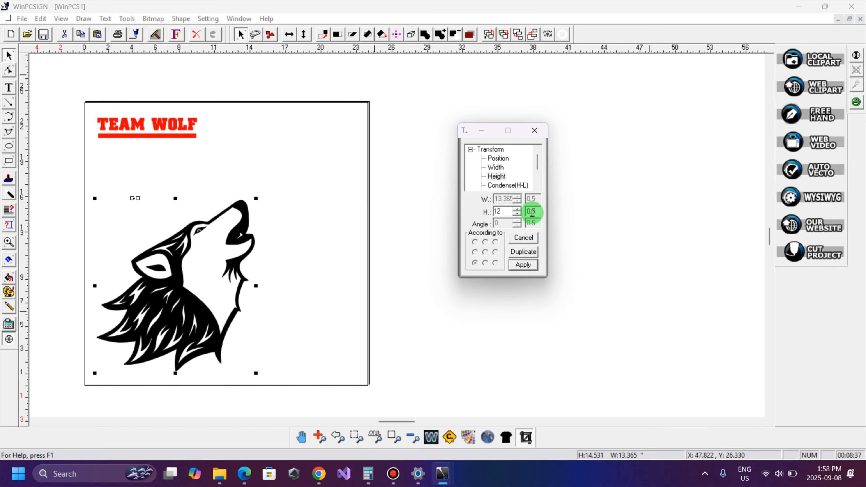
key(Return)
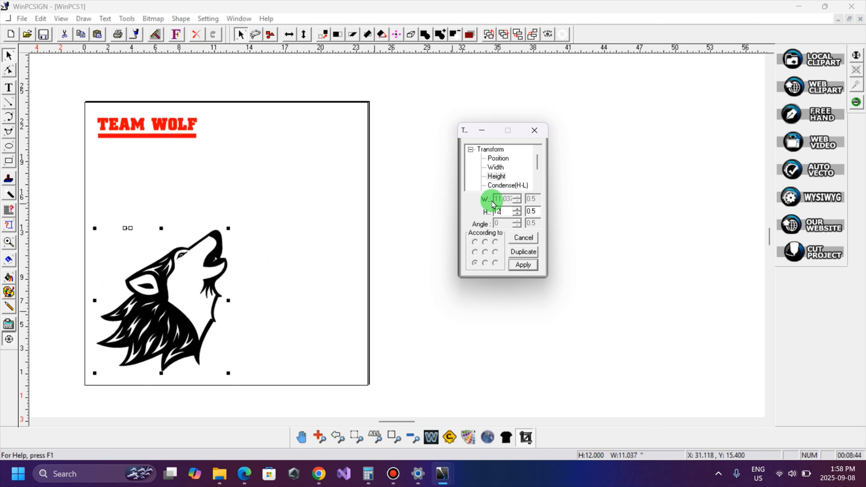
Try to squash the wolf to a height of 1 inch with Condense(H-L), and undo it
click(508, 185)
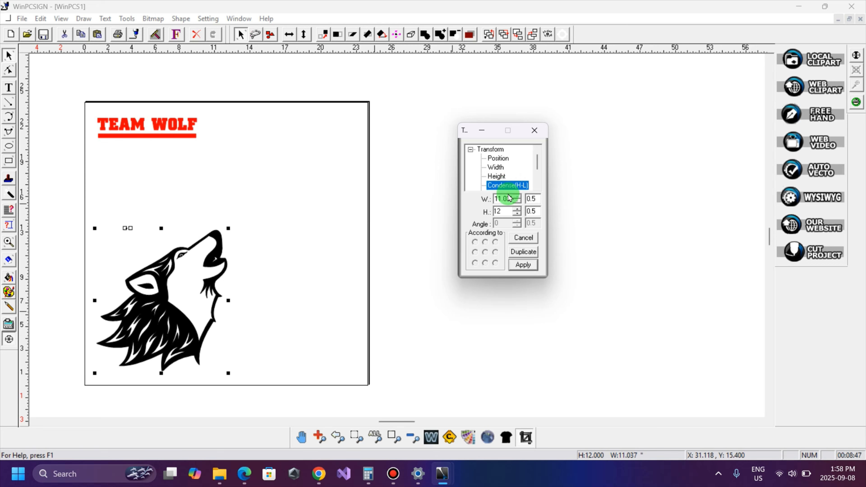
text(1)
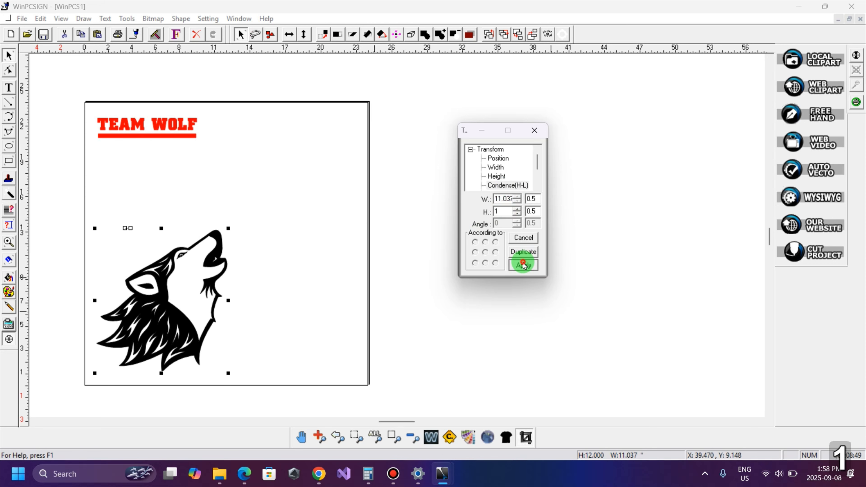
click(519, 265)
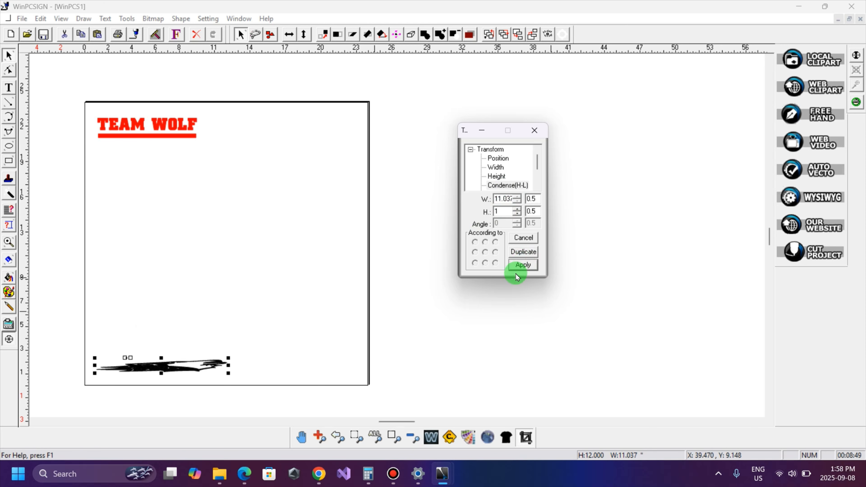
click(196, 33)
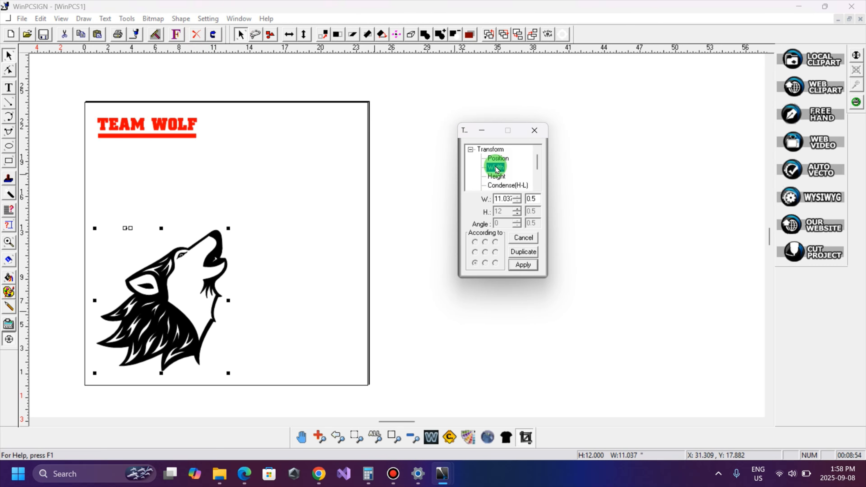
click(497, 177)
double_click(505, 213)
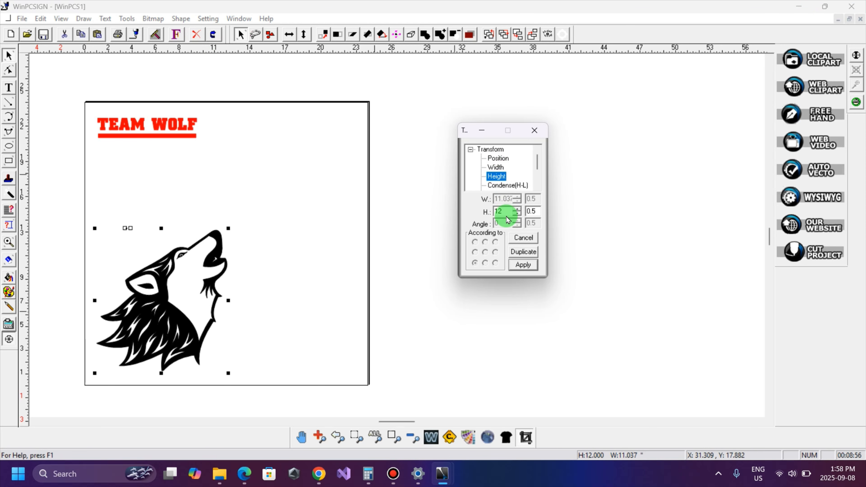
click(507, 185)
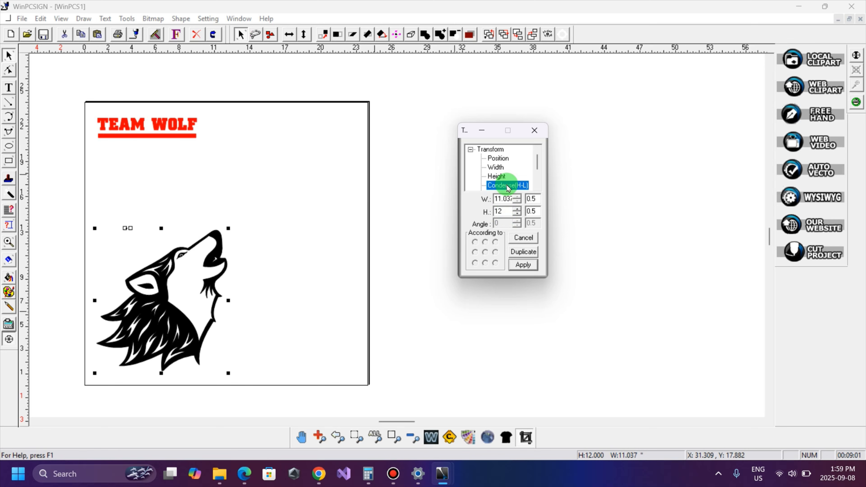
Move the TEAM WOLF lettering and its underline down to just above the wolf's head
drag(68, 103, 242, 174)
drag(171, 135, 186, 215)
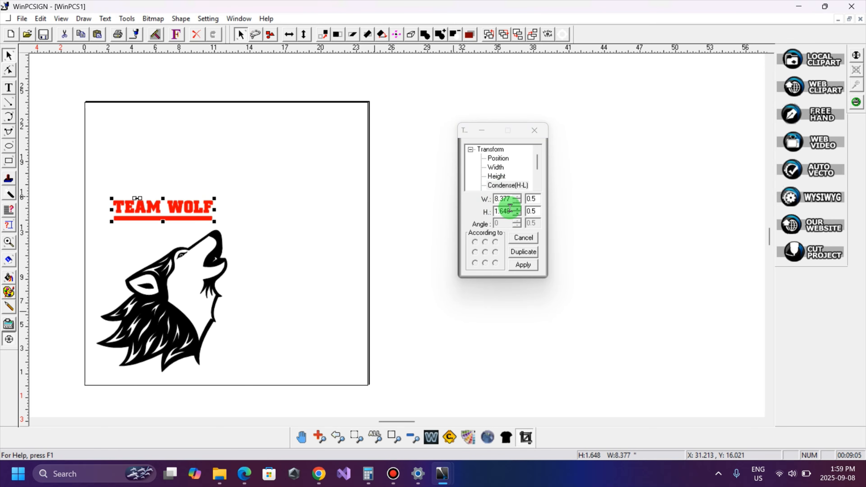
Try to stretch the TEAM WOLF lettering and underline to a width of 12 inches with Condense(H-L), and undo it
double_click(509, 200)
text(12)
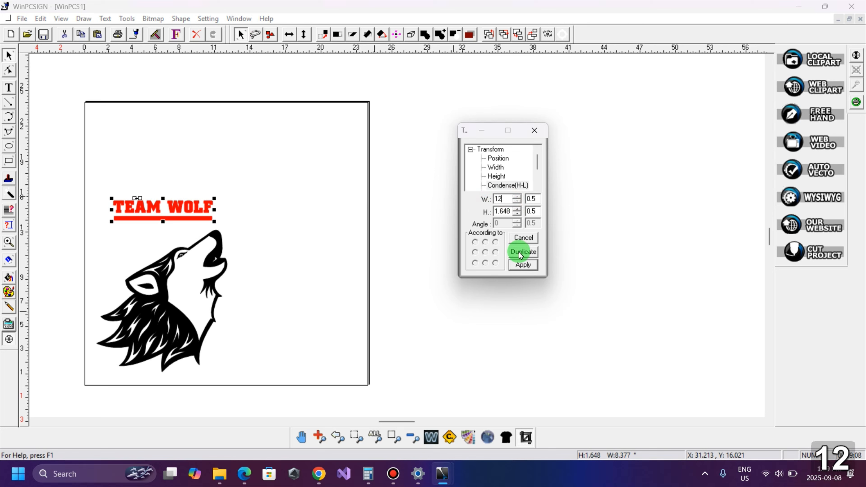
click(518, 265)
click(240, 201)
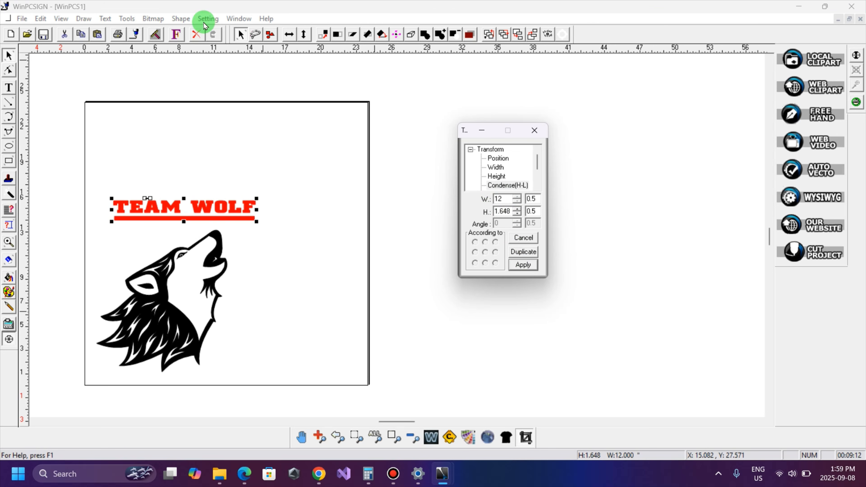
click(196, 34)
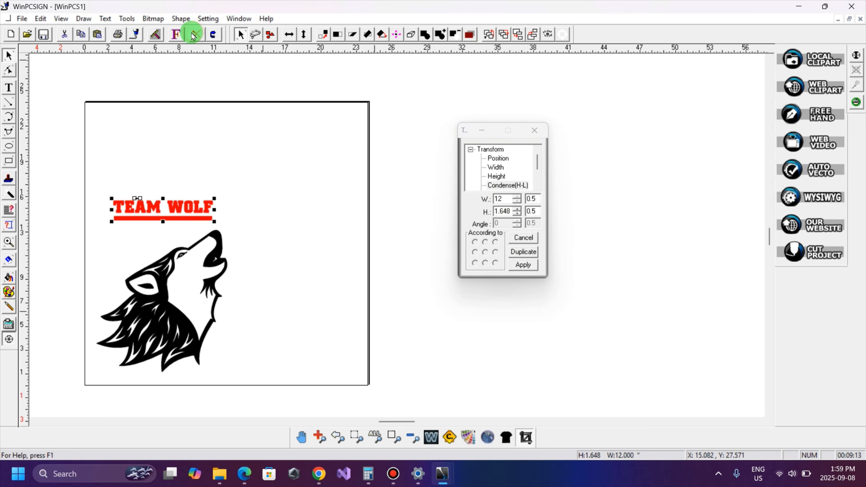
Scale the TEAM WOLF lettering and underline proportionally to a width of 12 inches
click(495, 167)
drag(512, 198, 489, 197)
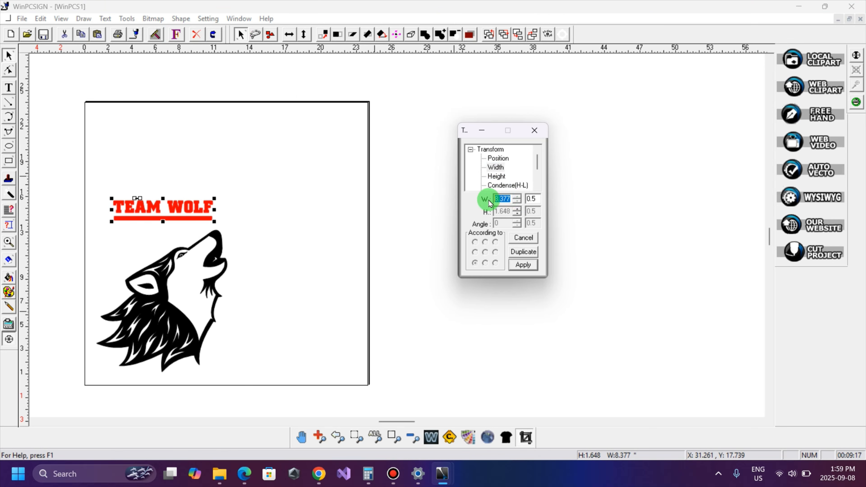
text(12)
click(523, 264)
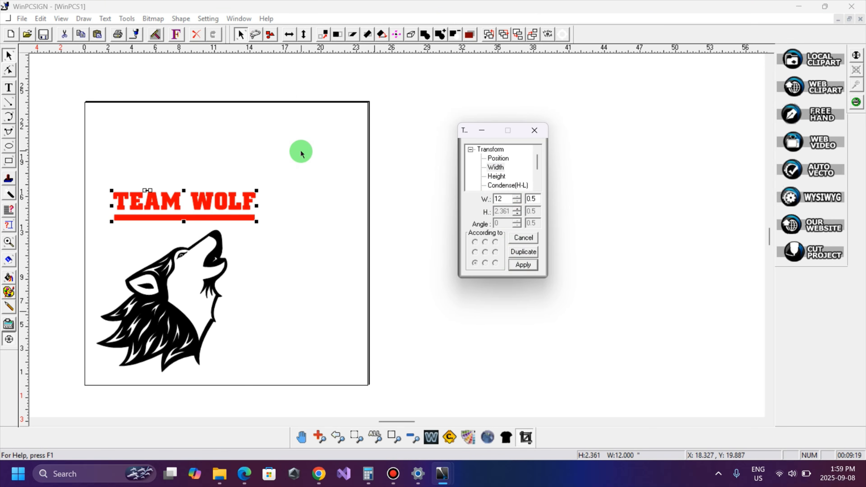
Align the TEAM WOLF lettering and the wolf so both are centered on the same vertical axis
drag(301, 153, 64, 383)
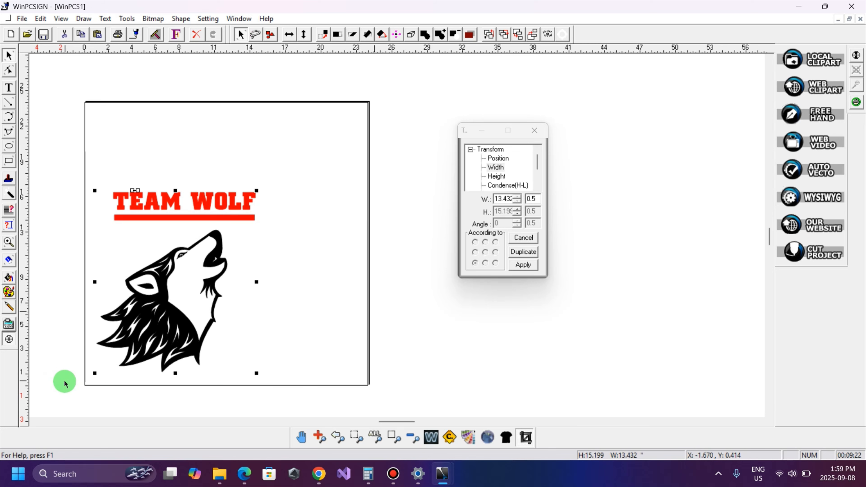
click(7, 215)
click(255, 34)
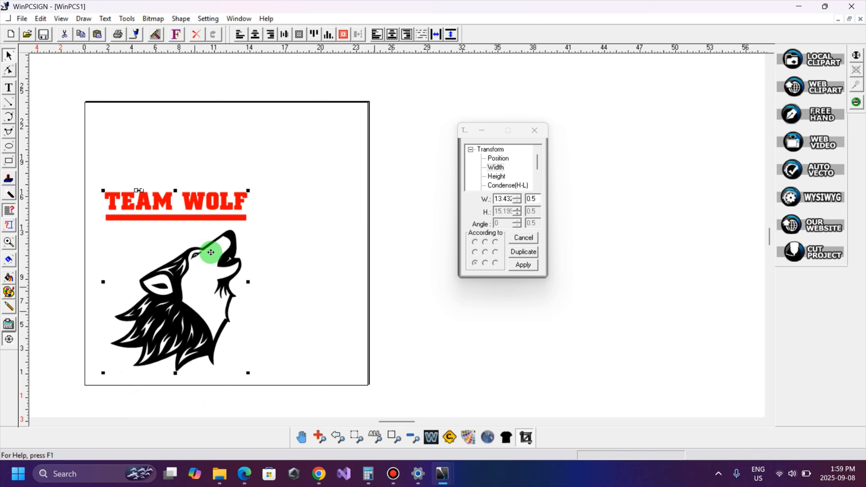
Open the plotter setup and remove GCC JAGUAR J5-132LX from the active plotters
click(208, 19)
click(248, 129)
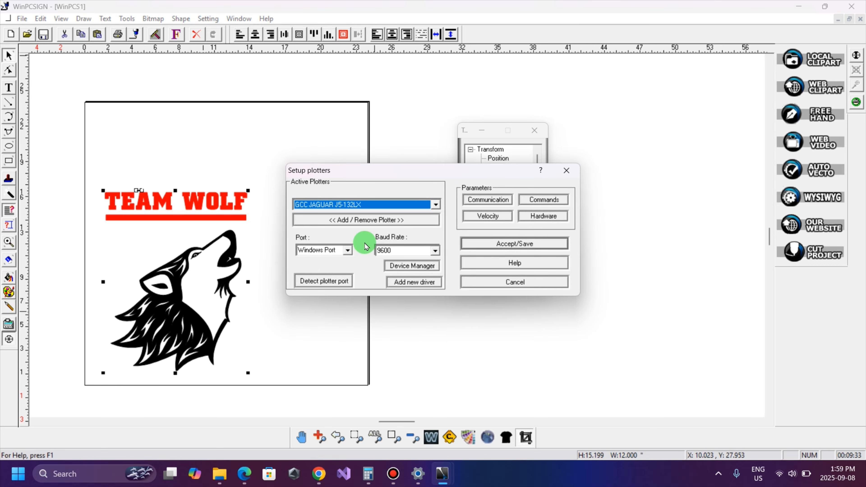
click(376, 221)
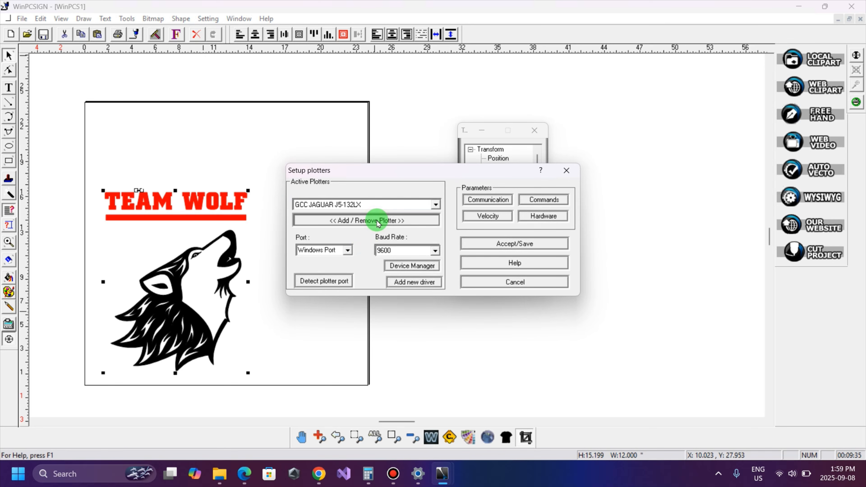
click(491, 195)
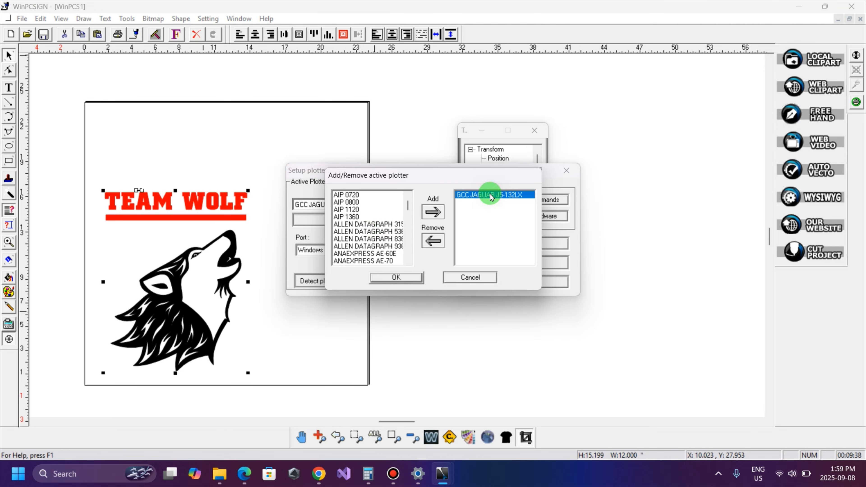
click(433, 240)
Add GCC EXPERT II 24 + to the active plotters and confirm the plotter list
scroll(376, 264, down, 5)
click(367, 239)
key(g)
scroll(367, 241, down, 3)
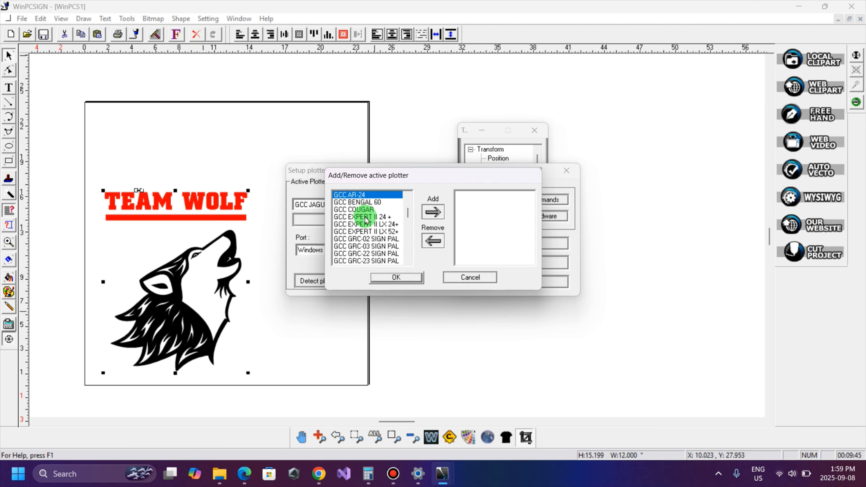
click(366, 218)
click(432, 212)
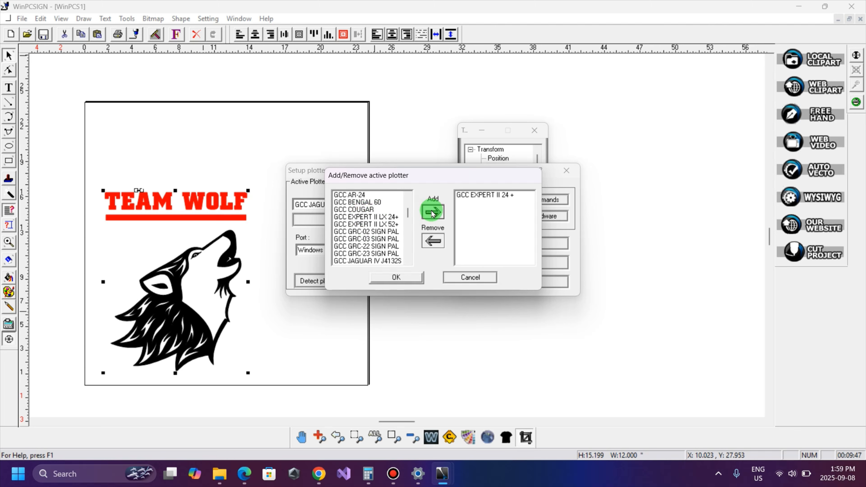
click(405, 284)
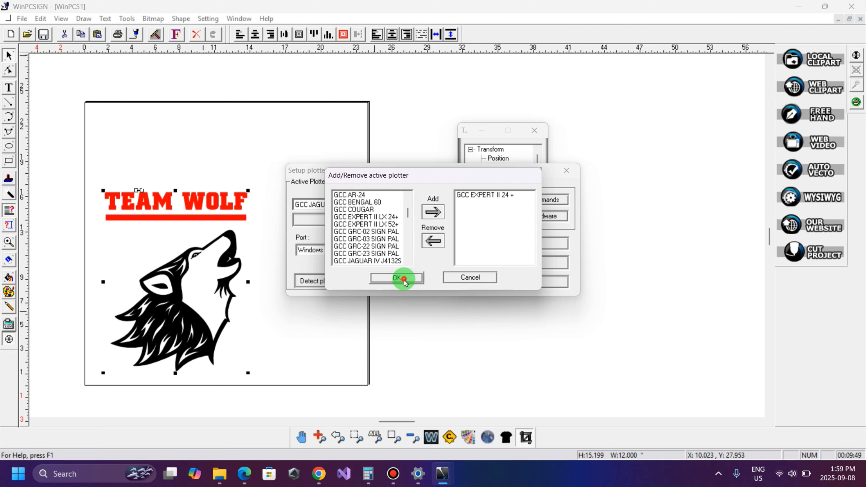
Run the plotter port detection, choose Windows Port and save the plotter setup without picking a printer driver
click(334, 285)
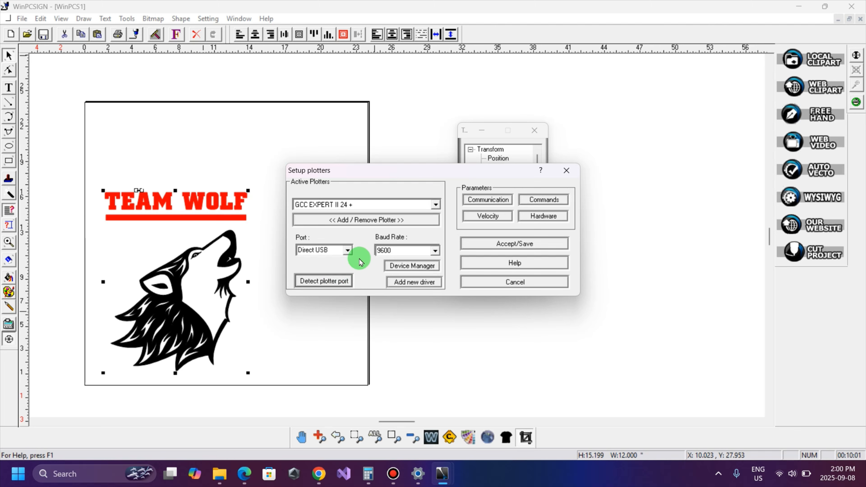
click(347, 250)
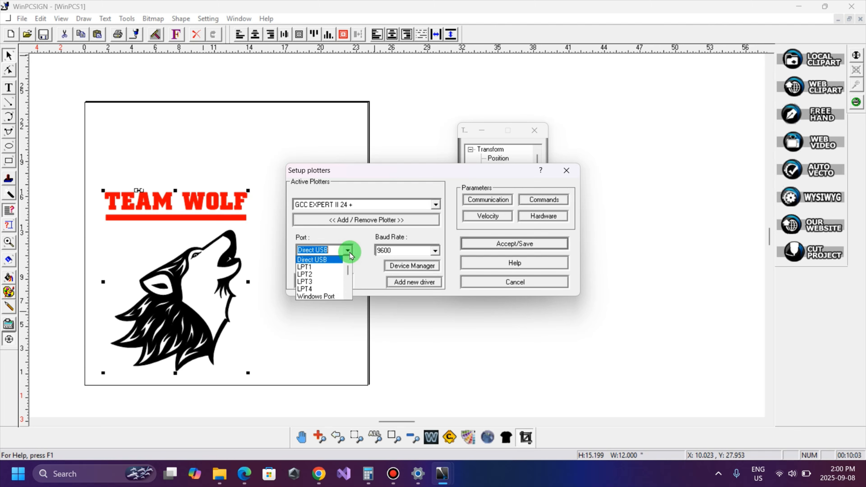
click(332, 297)
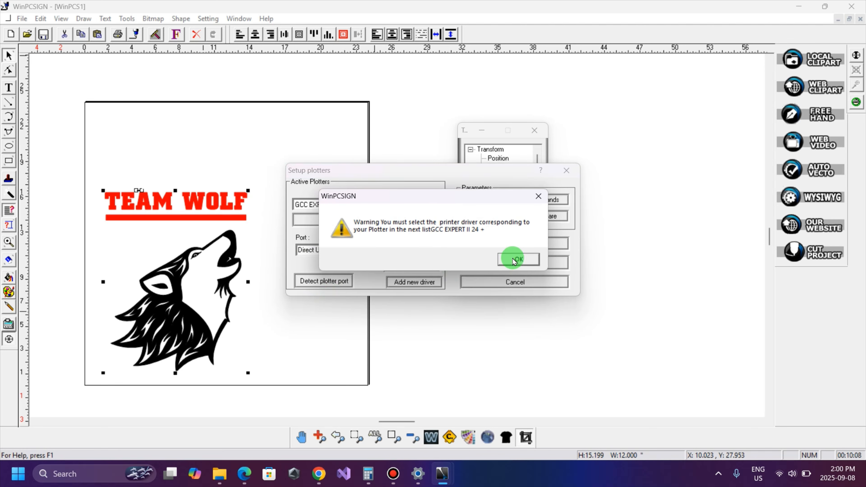
click(515, 259)
click(475, 176)
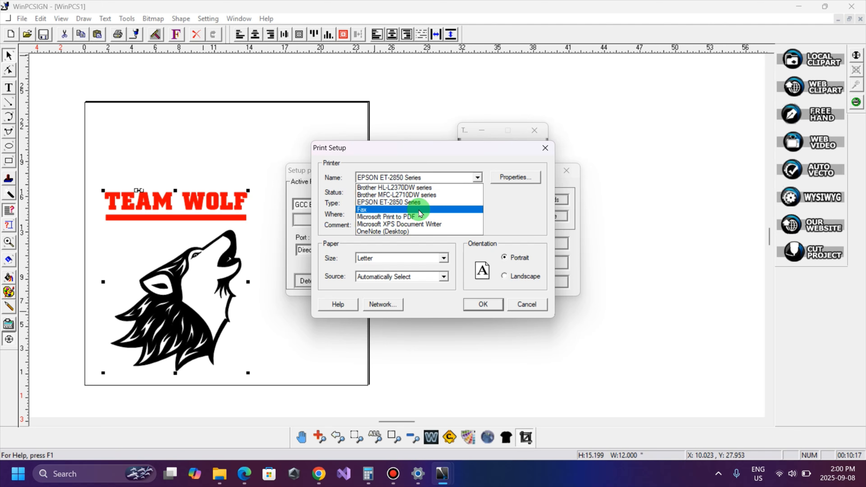
click(497, 218)
click(525, 307)
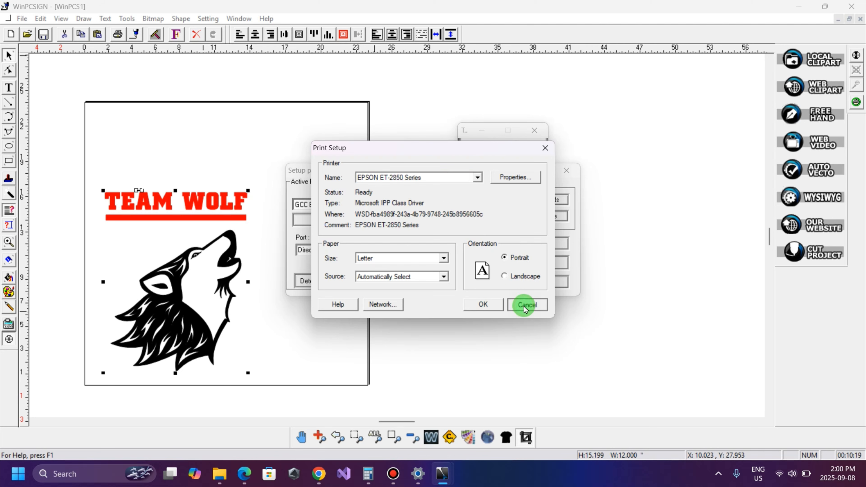
click(531, 244)
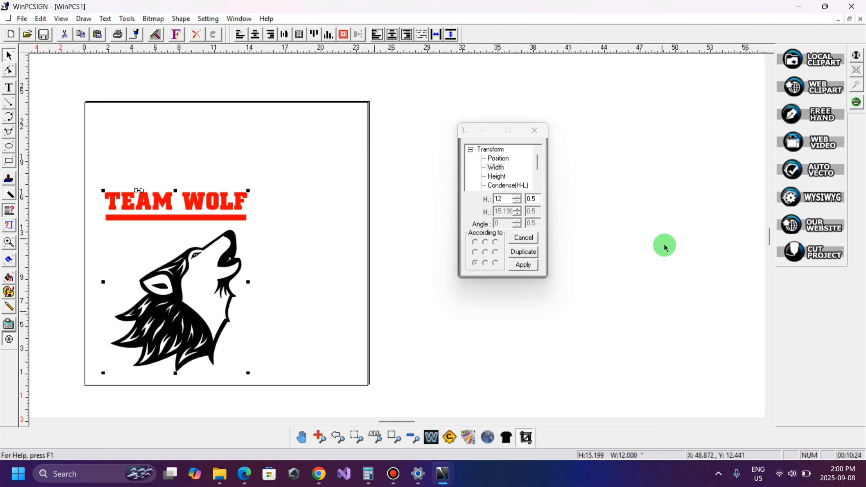
Open the cutting control panel, isolate the red TEAM WOLF lettering with Rotate enabled, and switch to the black layer
click(814, 258)
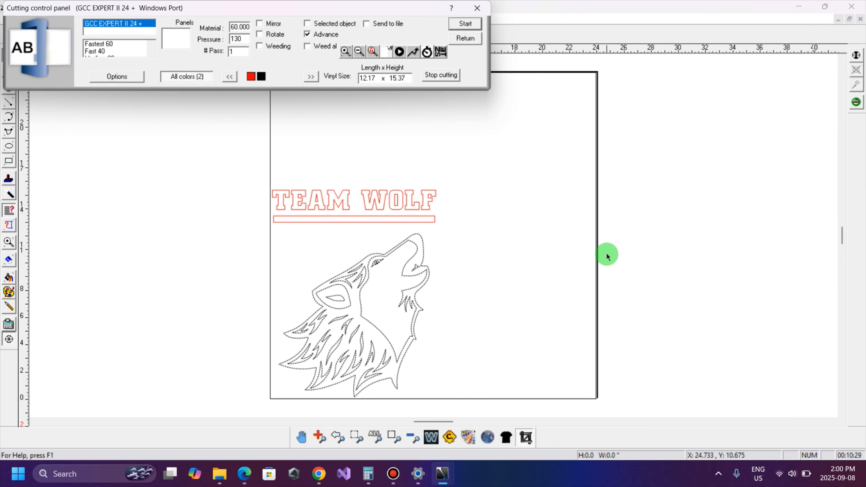
click(253, 74)
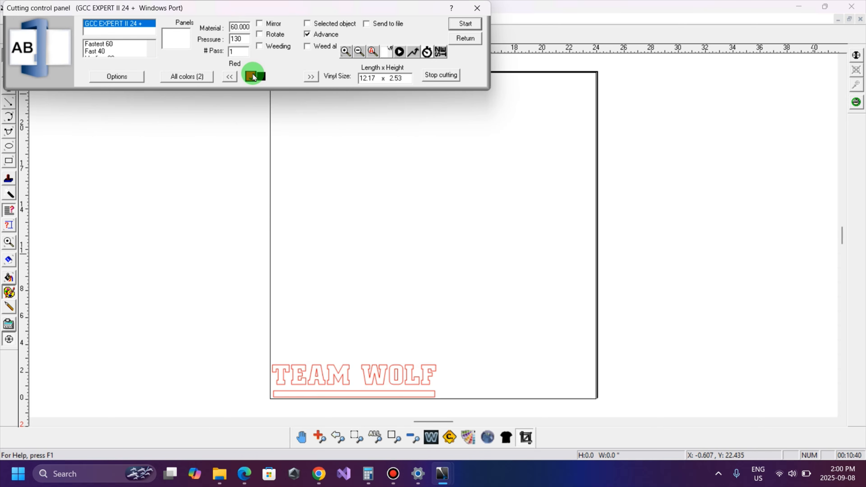
click(259, 34)
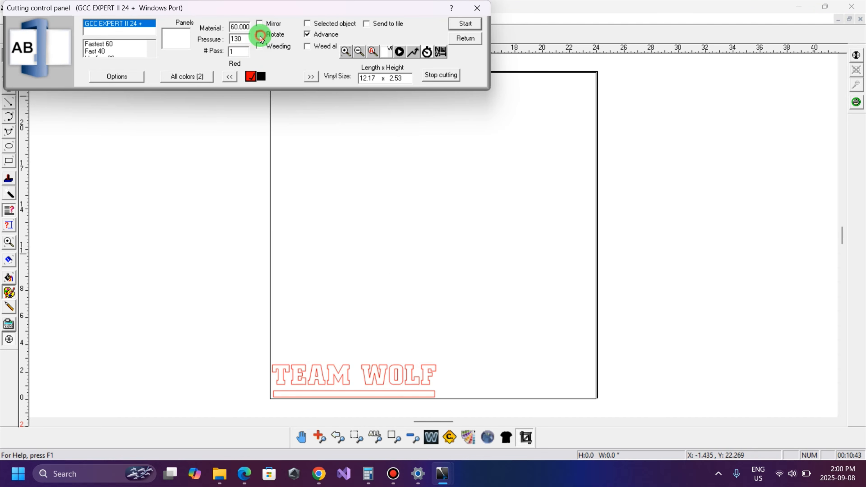
click(274, 207)
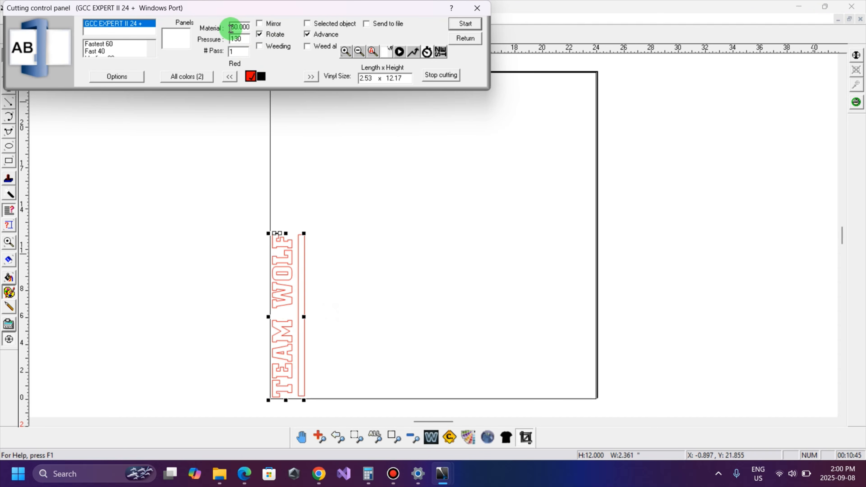
click(261, 77)
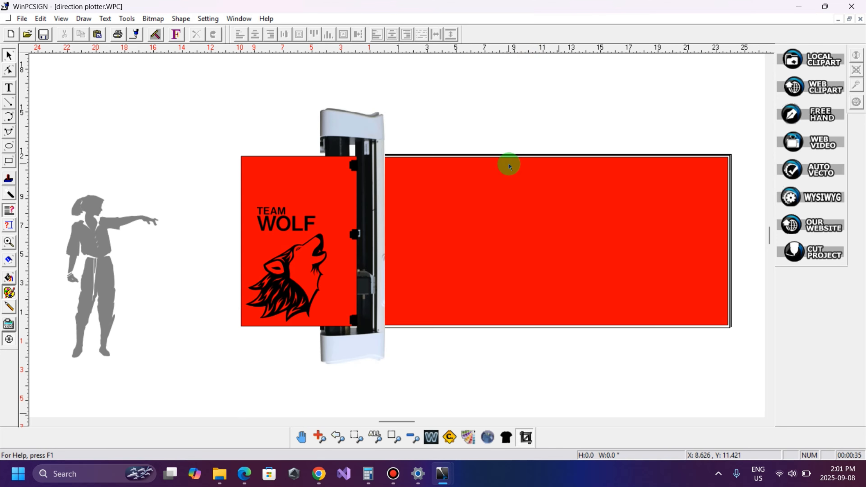
drag(50, 82, 745, 319)
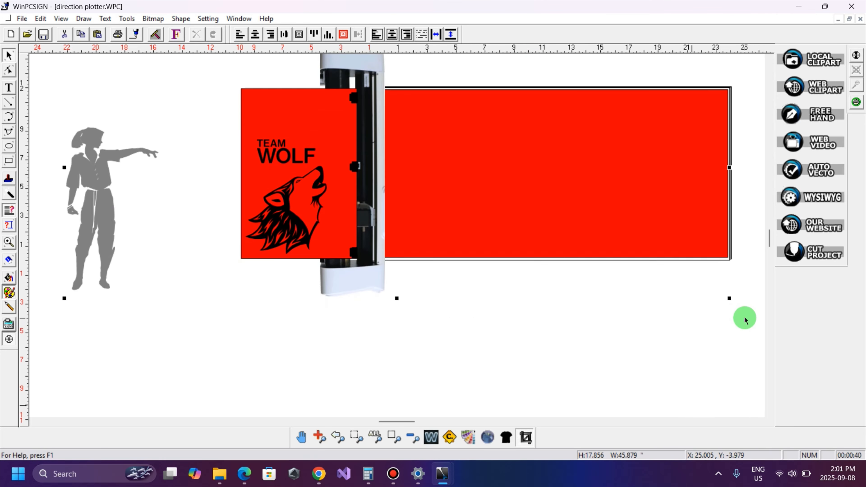
key(Delete)
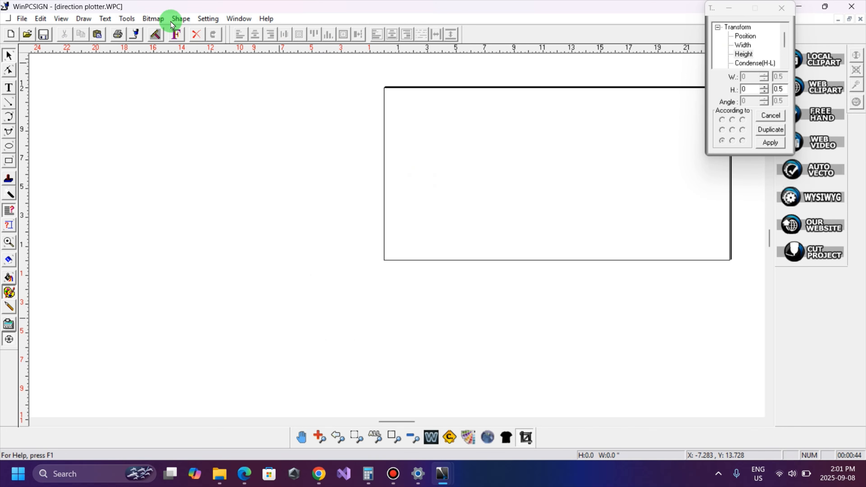
click(194, 35)
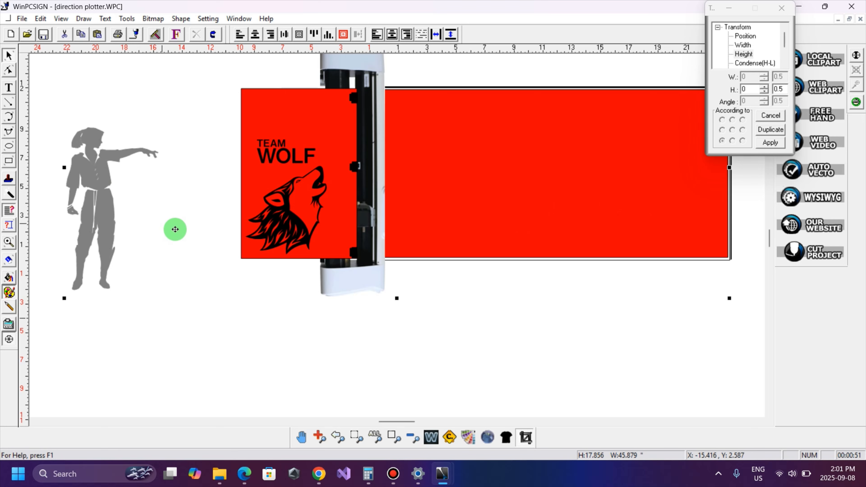
click(393, 333)
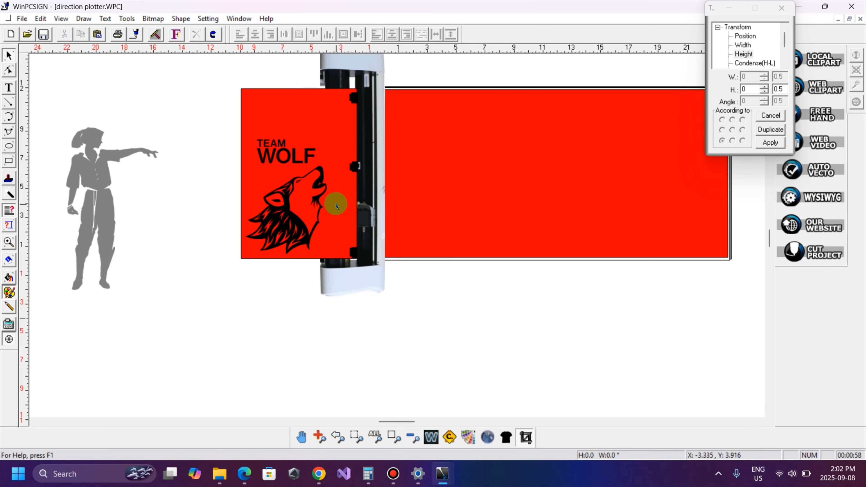
click(778, 10)
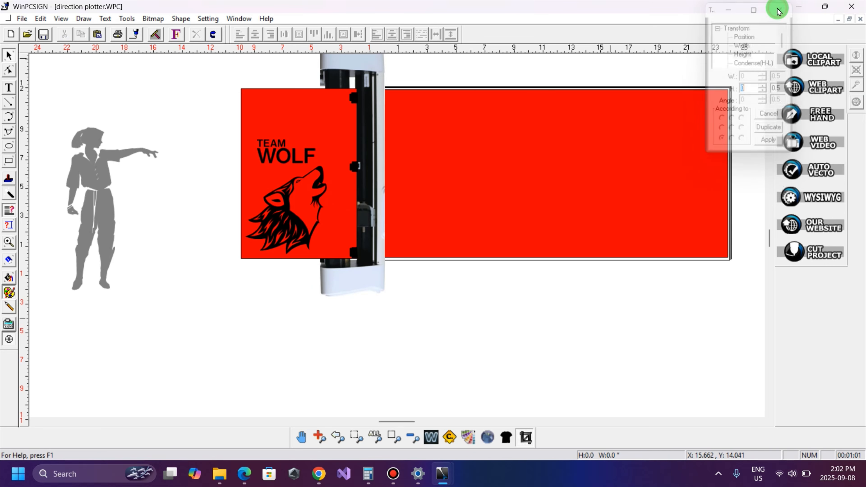
scroll(574, 215, up, 1)
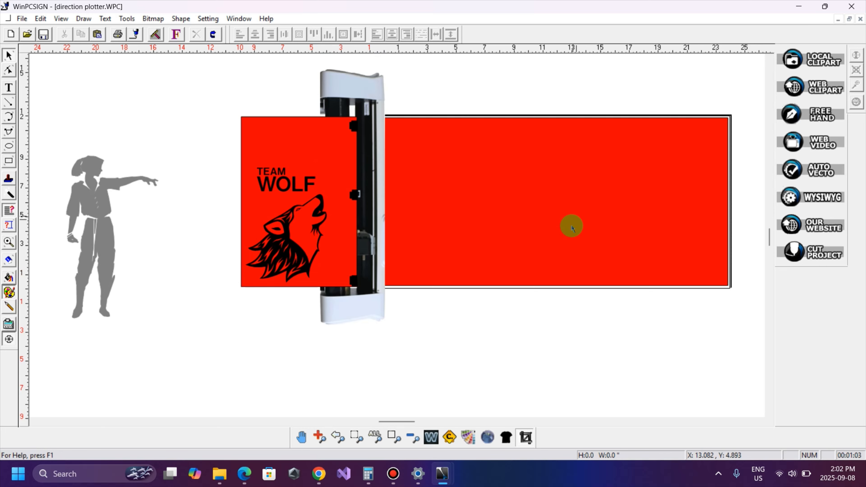
scroll(571, 227, up, 2)
scroll(570, 230, down, 1)
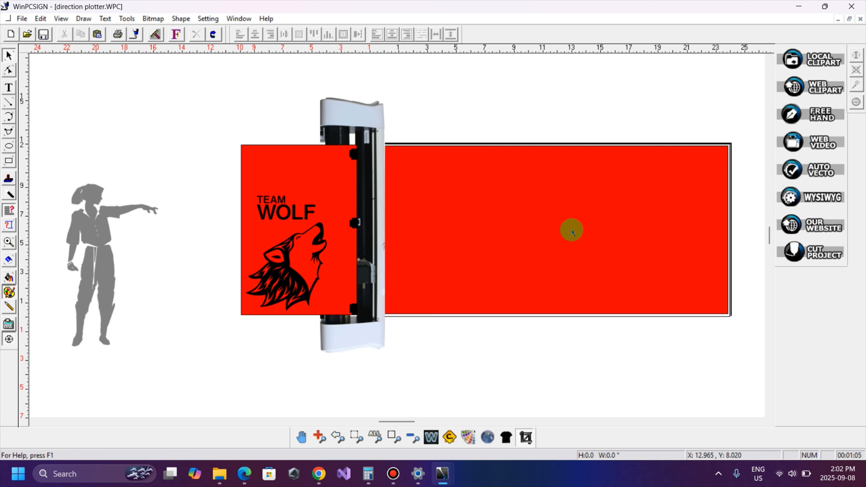